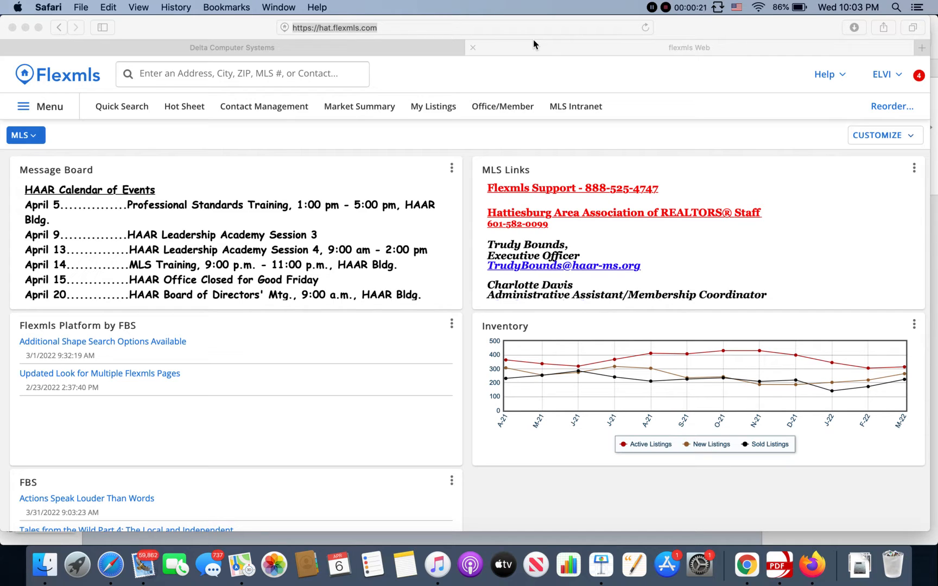
- Load the hat.flexmls.com site in Safari
{"action": "left_click", "coordinate": [526, 32]}
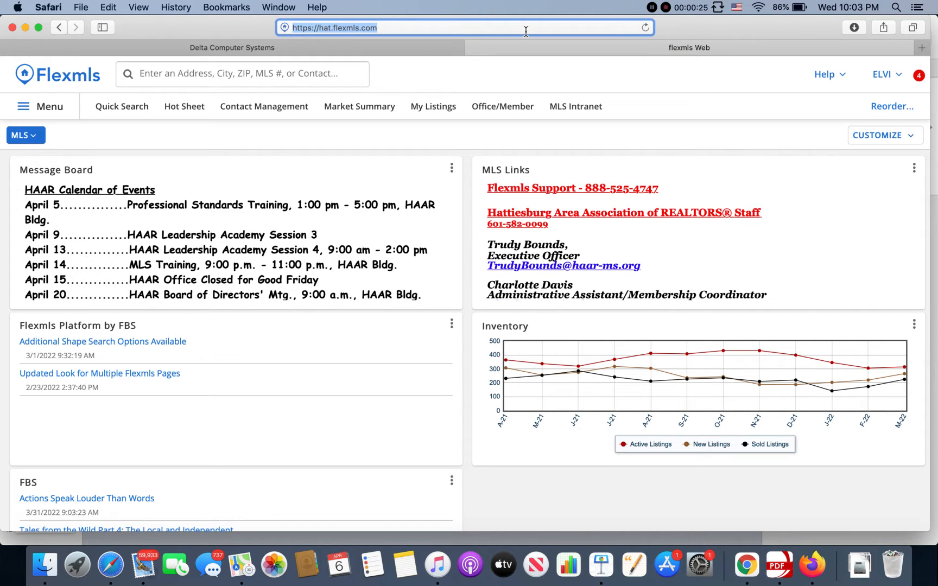
{"action": "type", "text": "hat"}
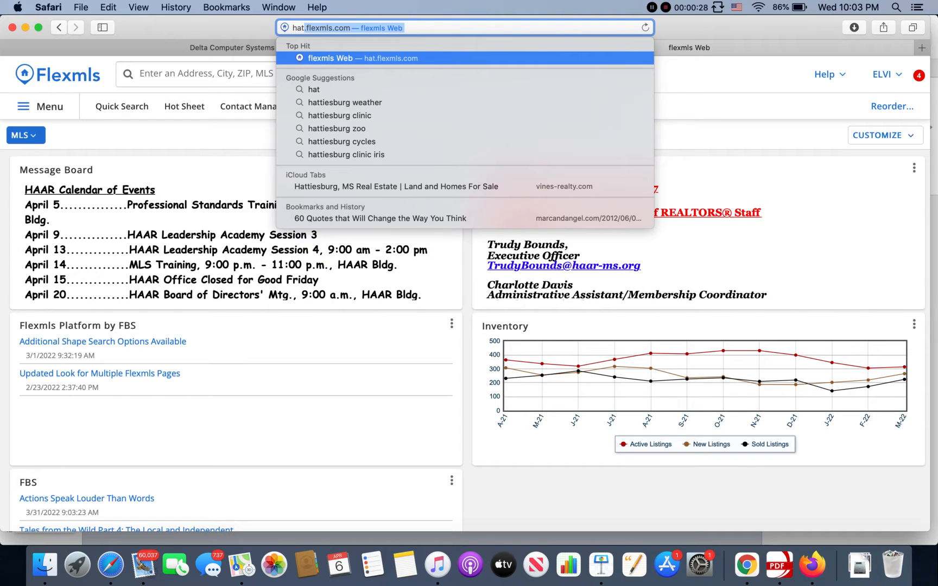
{"action": "key", "text": "Return"}
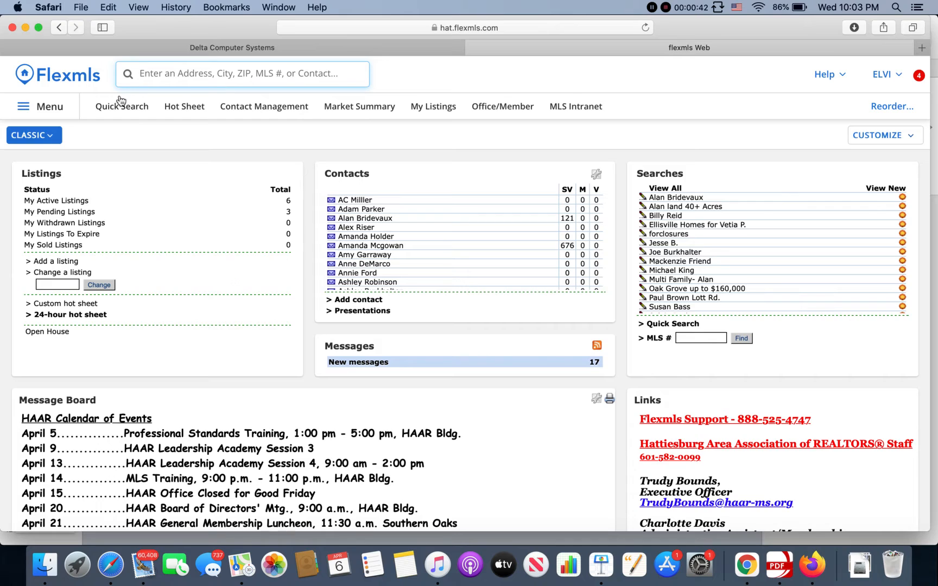
- Switch the dashboard from the Classic view to the Home view
{"action": "left_click", "coordinate": [50, 140]}
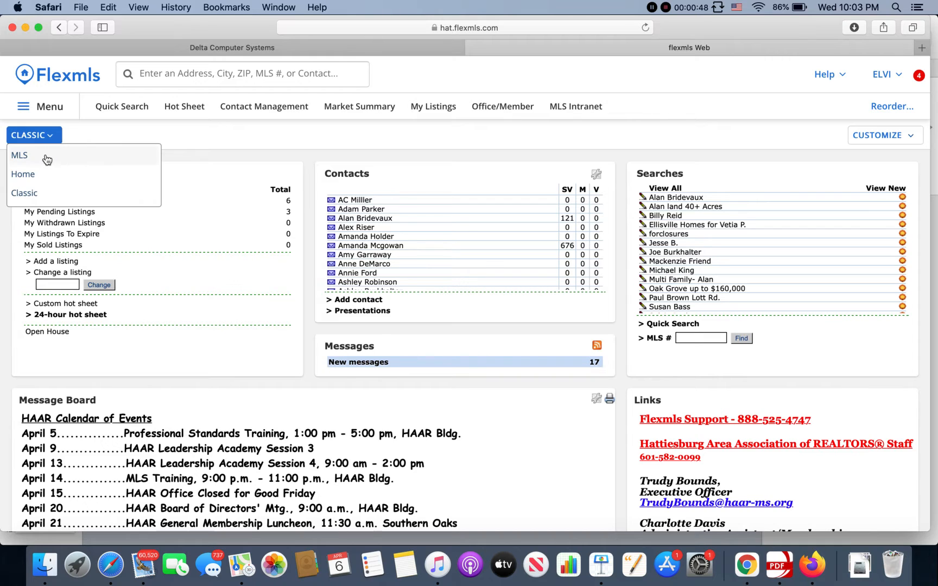
{"action": "left_click", "coordinate": [64, 178]}
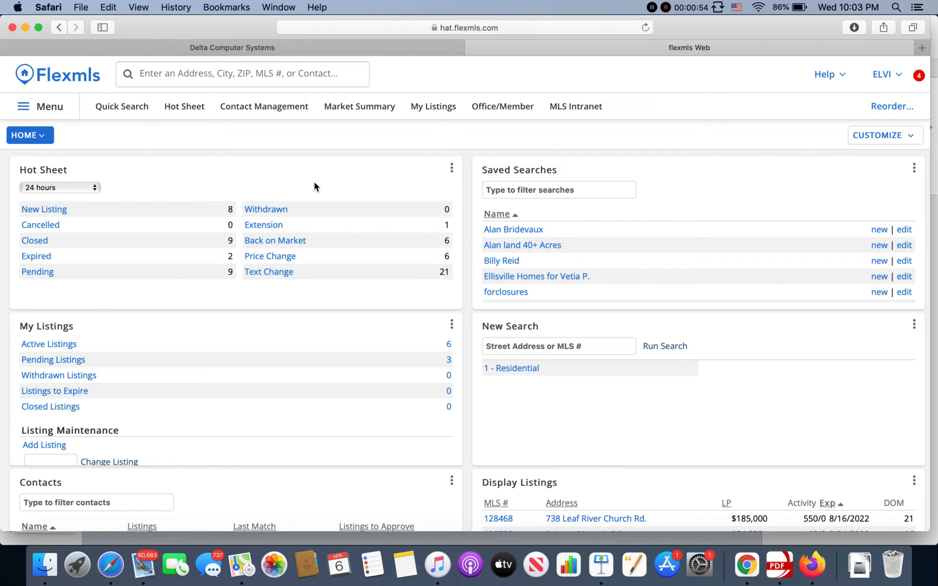
{"action": "mouse_move", "coordinate": [299, 172]}
{"action": "left_mouse_down"}
{"action": "mouse_move", "coordinate": [304, 224]}
{"action": "mouse_move", "coordinate": [304, 191]}
{"action": "left_mouse_up"}
{"action": "mouse_move", "coordinate": [269, 216]}
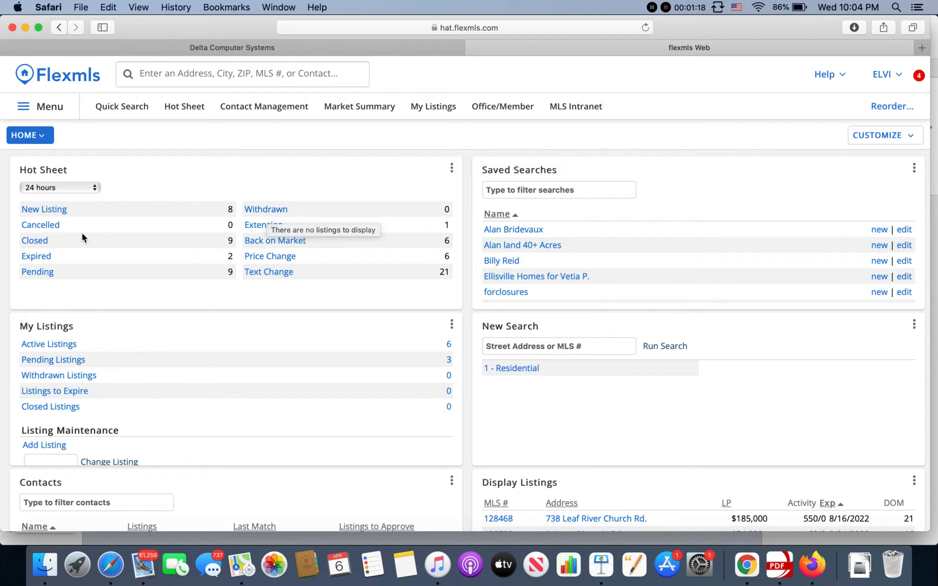
- View the 24-hour hot sheet's new listings and return to the Home dashboard
{"action": "left_click", "coordinate": [43, 212]}
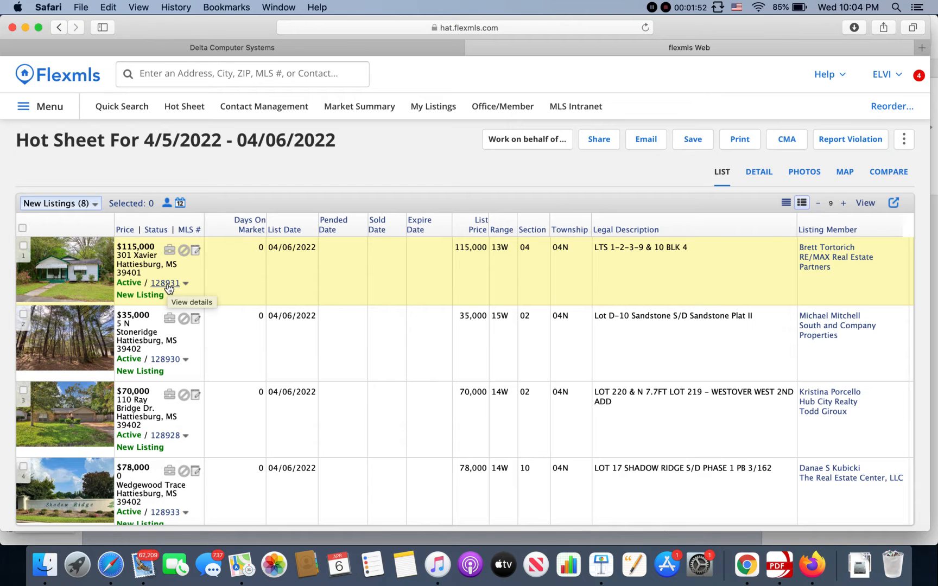
{"action": "left_click", "coordinate": [48, 106]}
{"action": "left_click", "coordinate": [53, 265]}
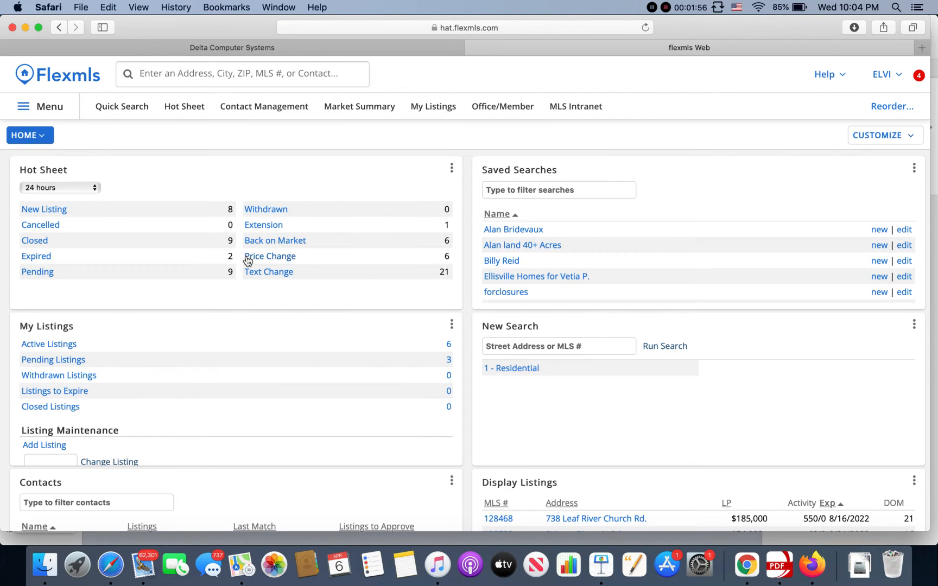
- Review the detail report of the first expired listing on the 24-hour hot sheet, and return to the Home dashboard
{"action": "left_click", "coordinate": [47, 261]}
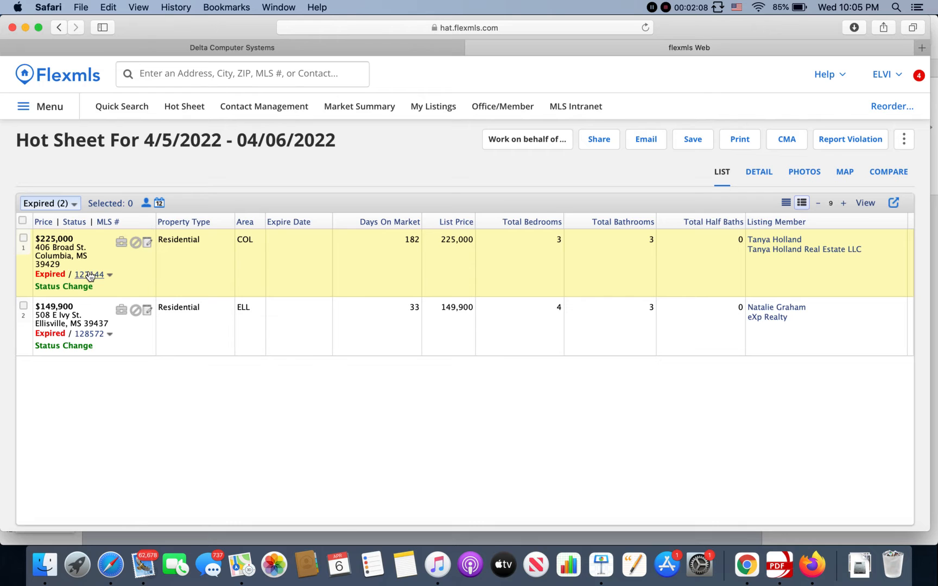
{"action": "left_click", "coordinate": [88, 273]}
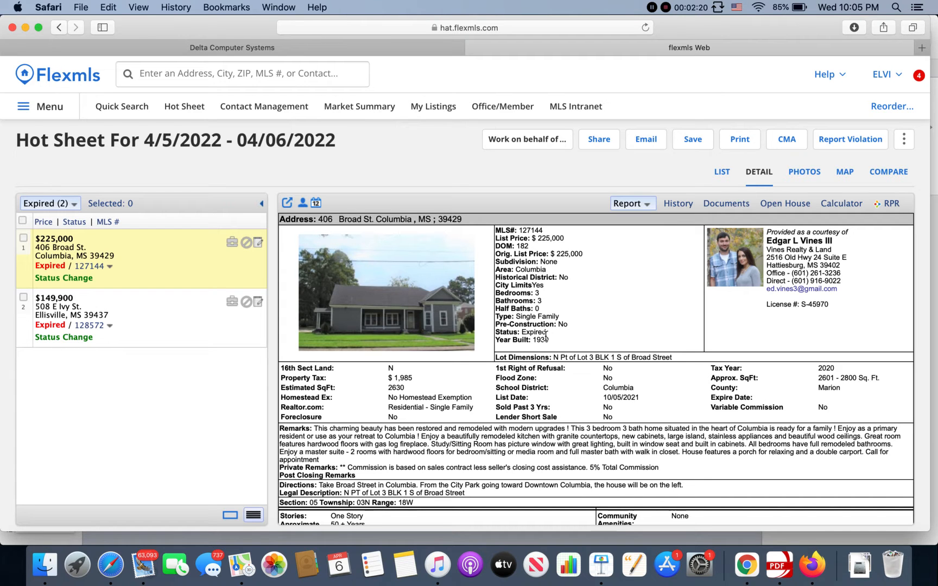
{"action": "scroll", "coordinate": [458, 298], "scroll_direction": "down", "scroll_amount": 2}
{"action": "scroll", "coordinate": [457, 298], "scroll_direction": "down", "scroll_amount": 6}
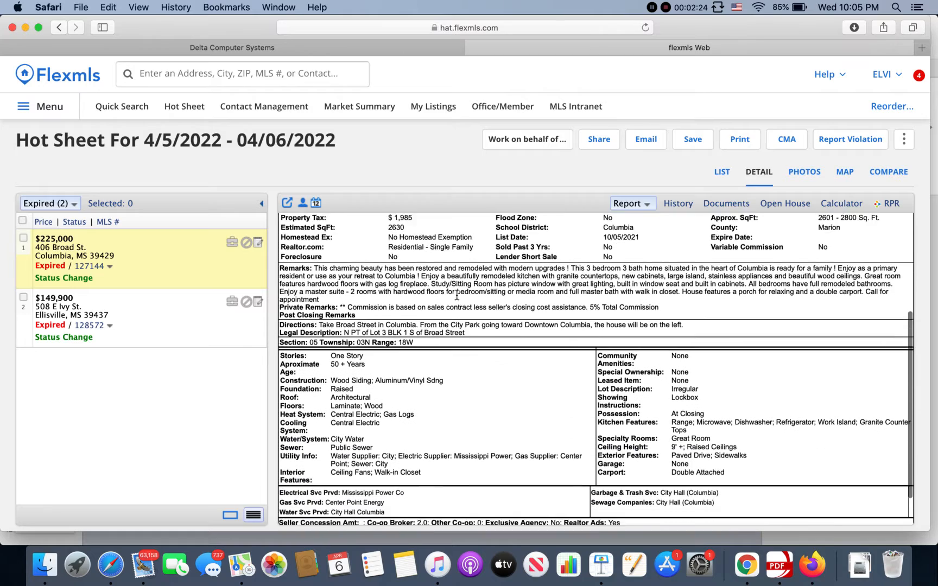
{"action": "scroll", "coordinate": [456, 297], "scroll_direction": "up", "scroll_amount": 8}
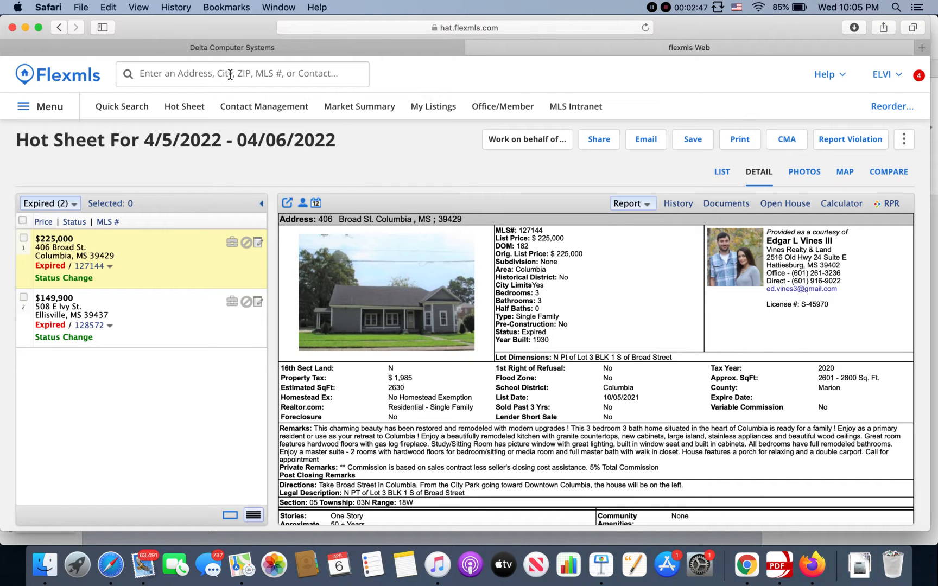
{"action": "left_click", "coordinate": [58, 112]}
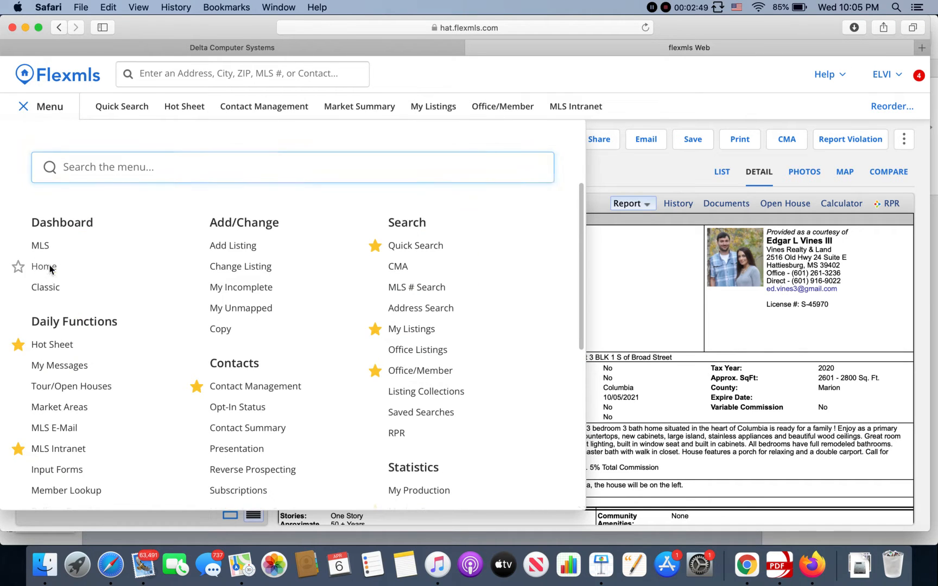
{"action": "left_click", "coordinate": [49, 266]}
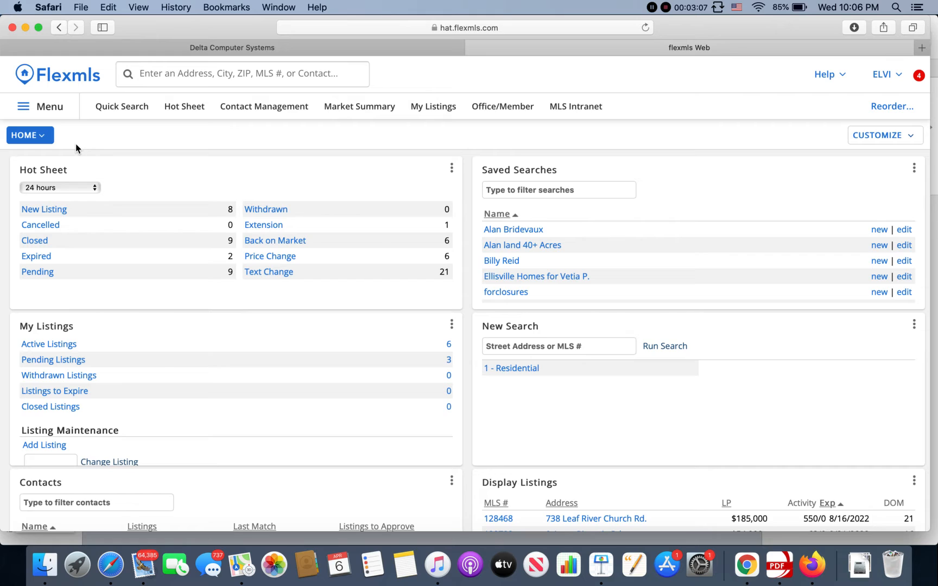
- Start a quick search with the 1 - Residential search template
{"action": "left_click", "coordinate": [130, 107]}
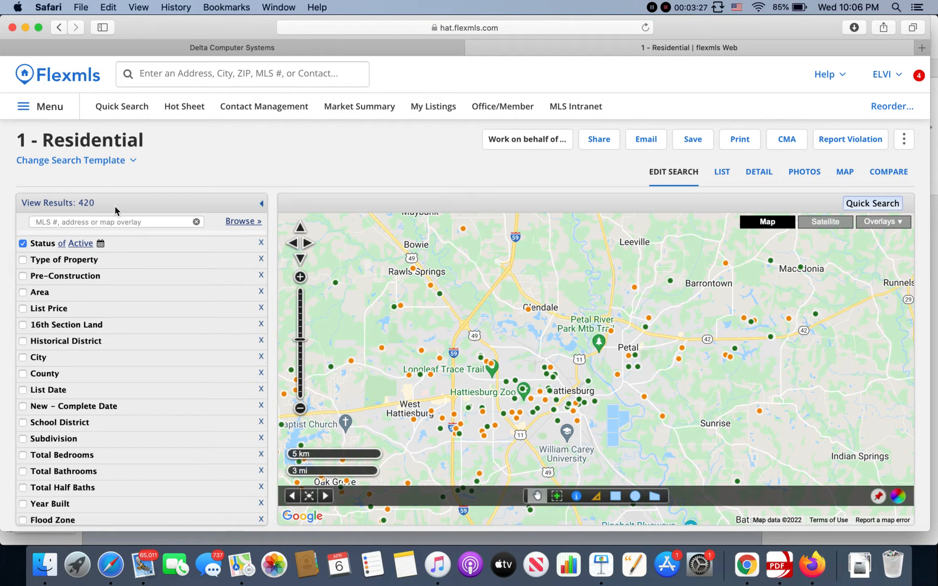
{"action": "left_click", "coordinate": [121, 161]}
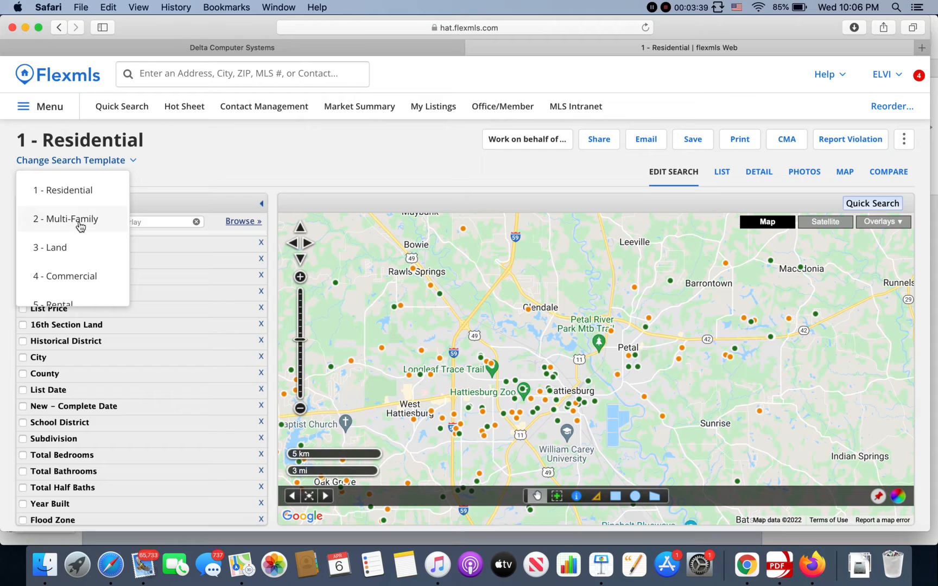
{"action": "left_click", "coordinate": [84, 190]}
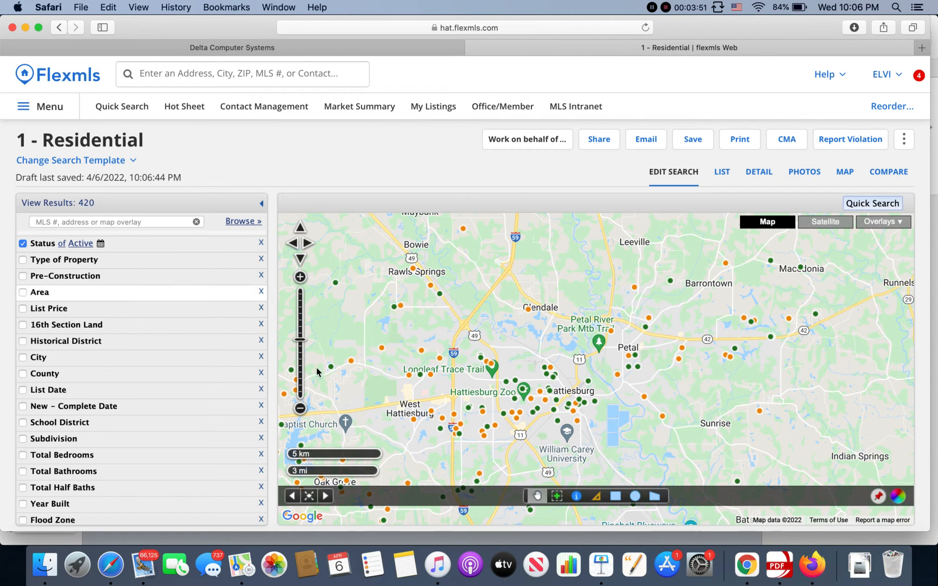
- Preview the map listing just west of Longleaf Trace Trail, close its pop-up, and examine the area around Oak Grove
{"action": "left_click", "coordinate": [440, 359]}
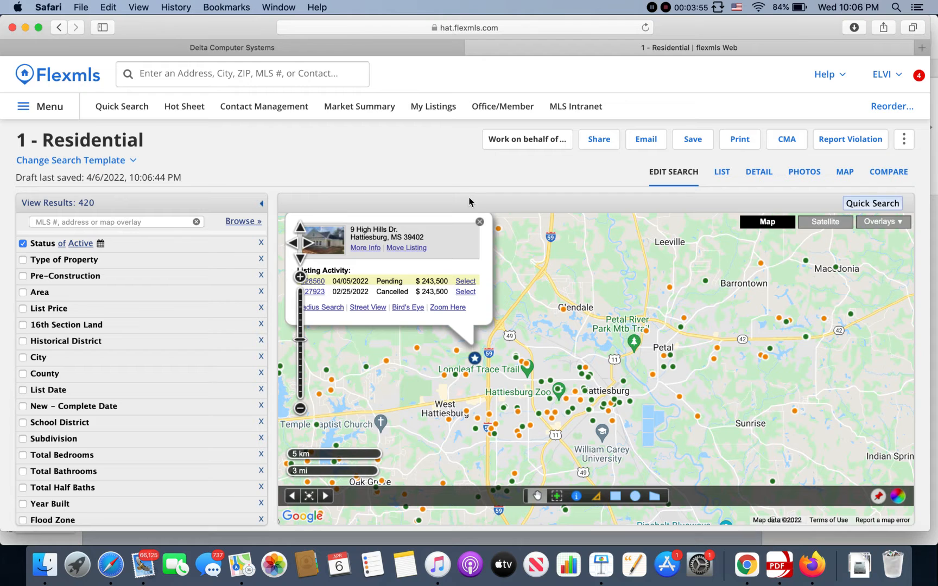
{"action": "left_click", "coordinate": [480, 222]}
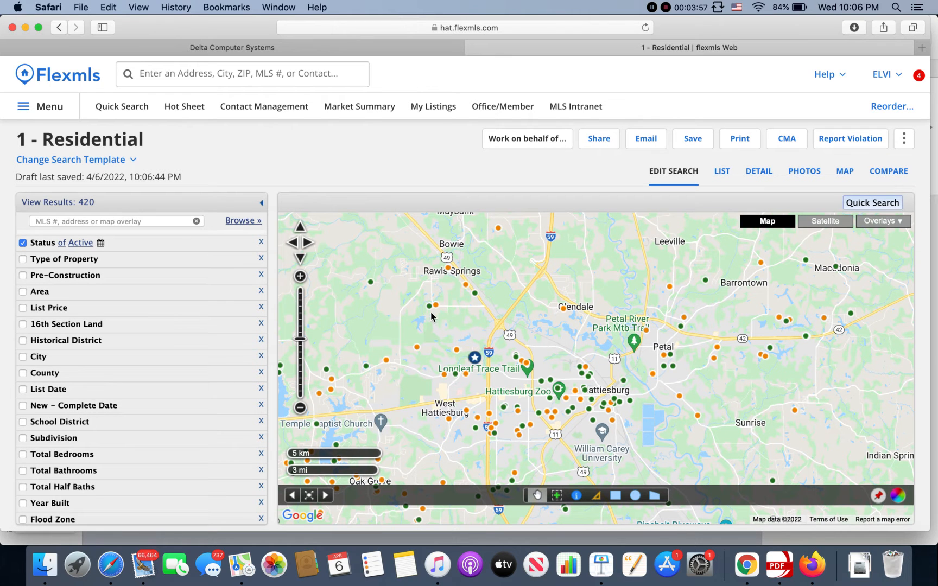
{"action": "left_click_drag", "start_coordinate": [425, 347], "coordinate": [480, 287]}
{"action": "left_click_drag", "start_coordinate": [492, 373], "coordinate": [606, 346]}
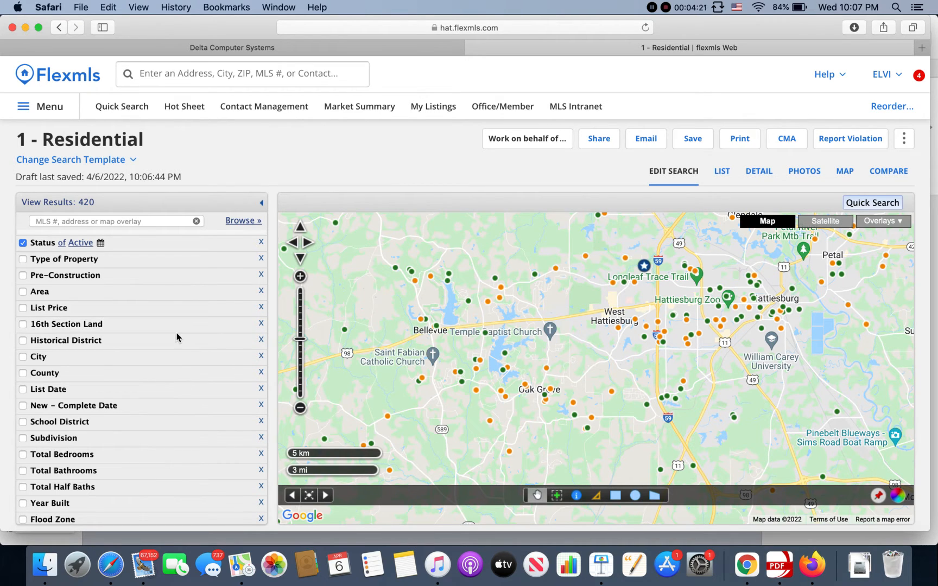
- Limit the search to 3 to 4 total bedrooms and 2 to 3 total bathrooms
{"action": "scroll", "coordinate": [176, 336], "scroll_direction": "down", "scroll_amount": 8}
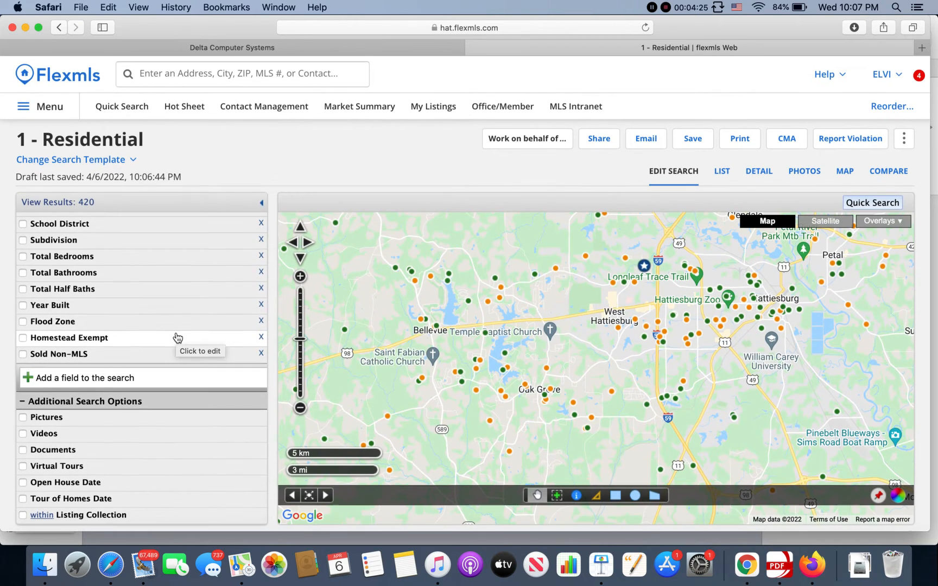
{"action": "left_click", "coordinate": [60, 256]}
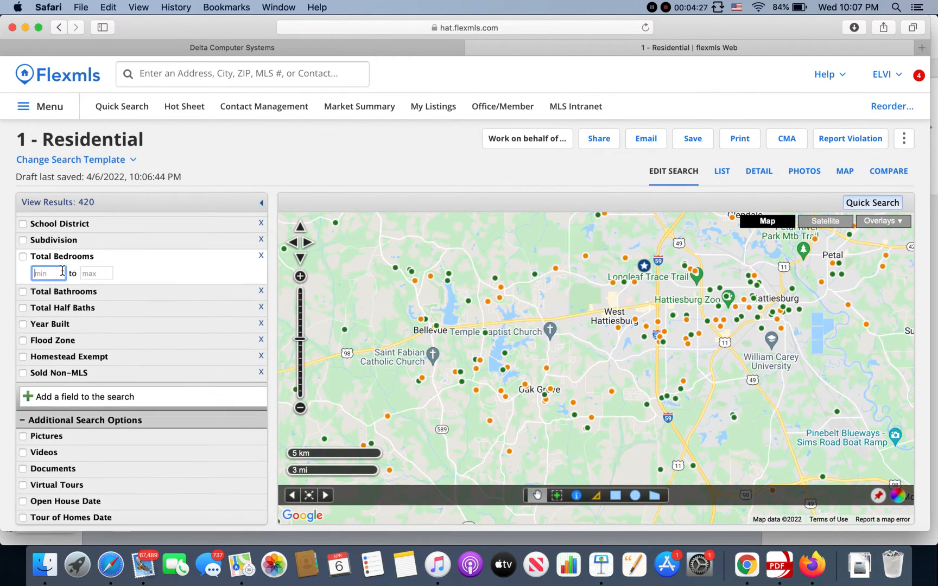
{"action": "type", "text": "3"}
{"action": "left_click", "coordinate": [104, 274]}
{"action": "type", "text": "4"}
{"action": "left_click", "coordinate": [95, 292]}
{"action": "type", "text": "2"}
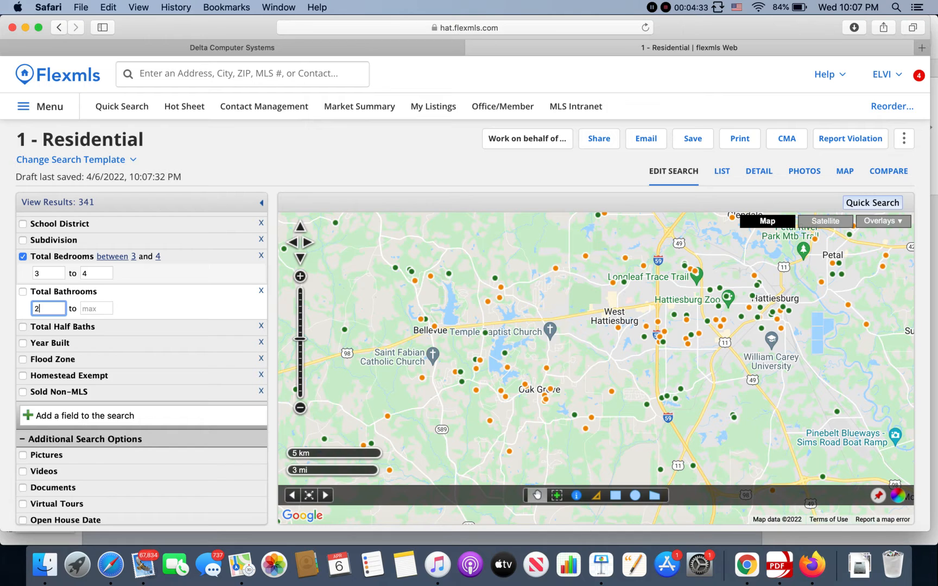
{"action": "key", "text": "Tab"}
{"action": "type", "text": "3"}
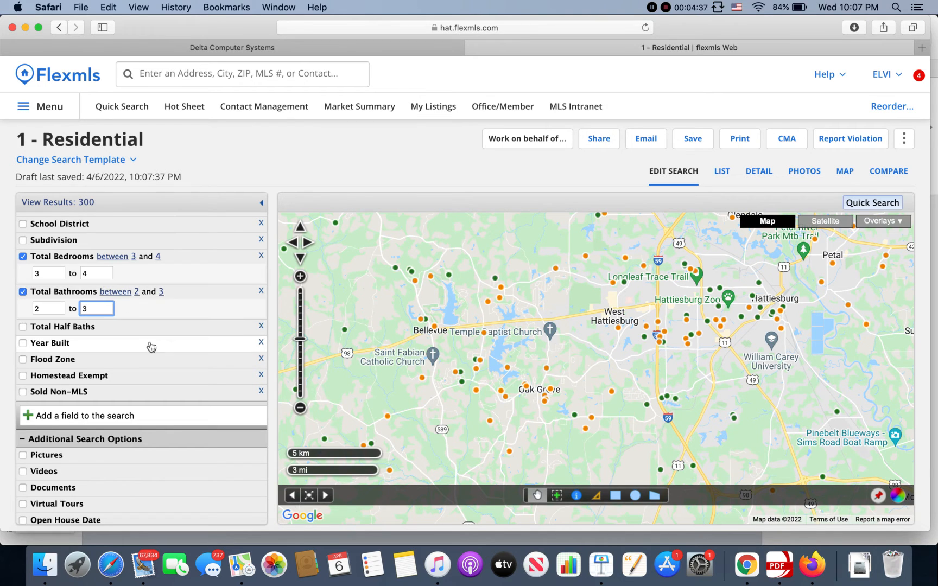
- Set the minimum Year Built to 2000 with no maximum, and examine the matching listings on the map
{"action": "left_click", "coordinate": [149, 344]}
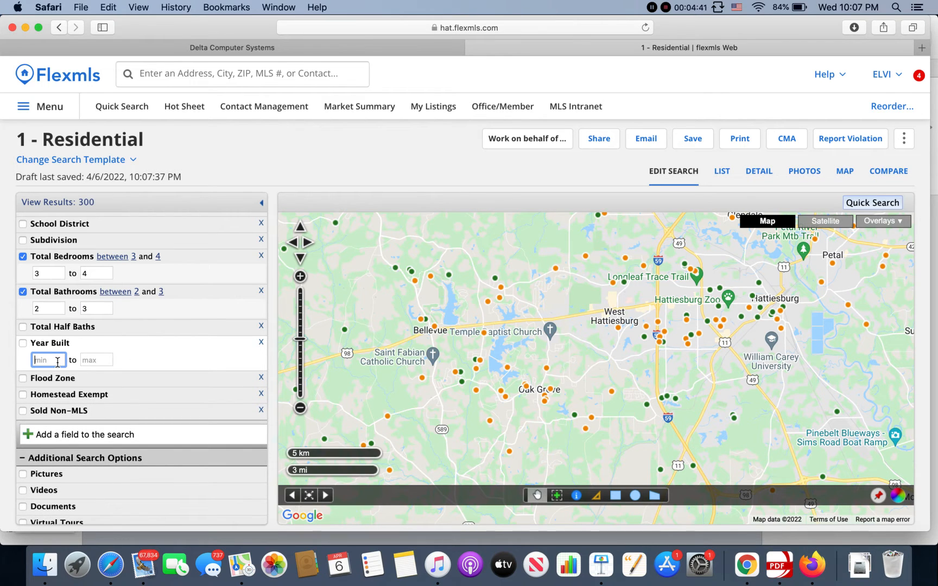
{"action": "type", "text": "2000"}
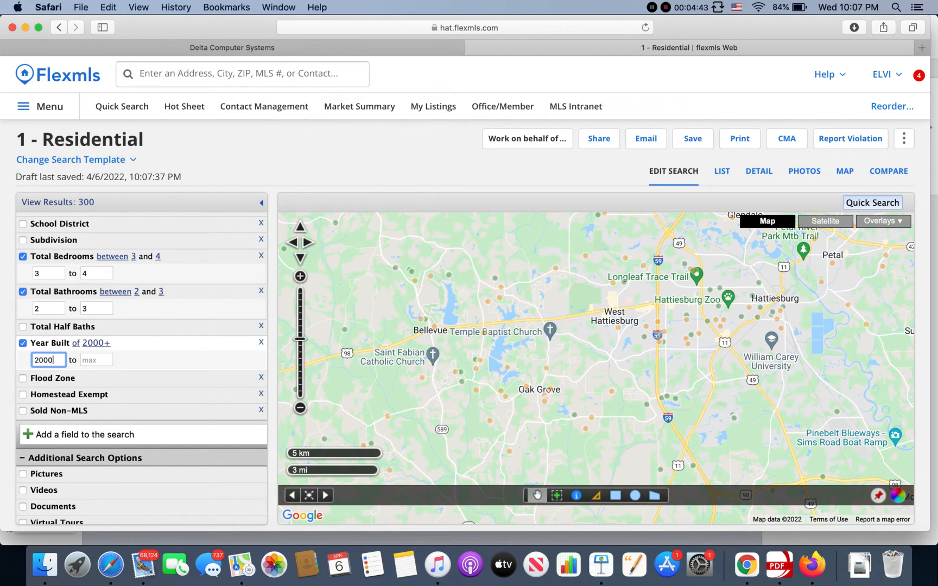
{"action": "left_click", "coordinate": [99, 362]}
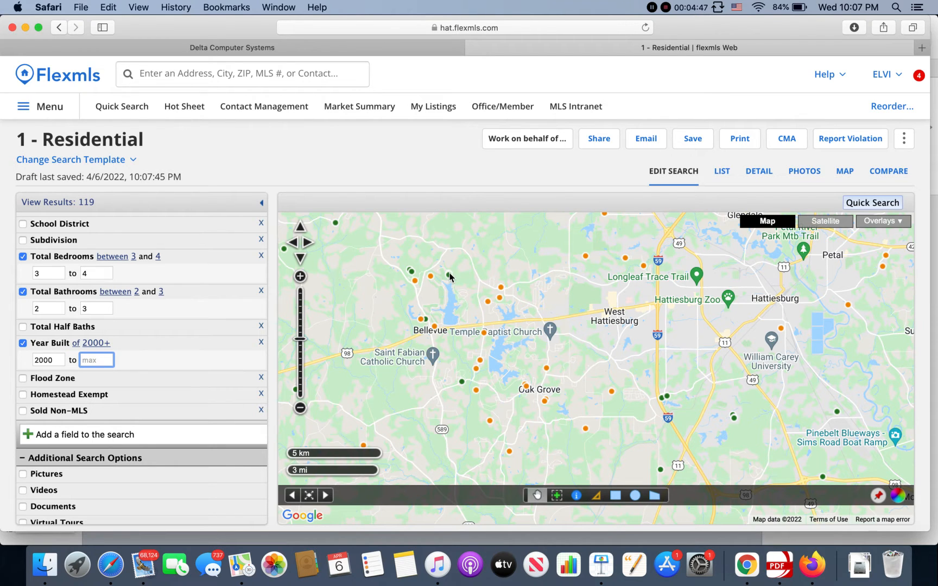
{"action": "left_click_drag", "start_coordinate": [578, 294], "coordinate": [361, 347]}
{"action": "left_click_drag", "start_coordinate": [515, 352], "coordinate": [662, 274]}
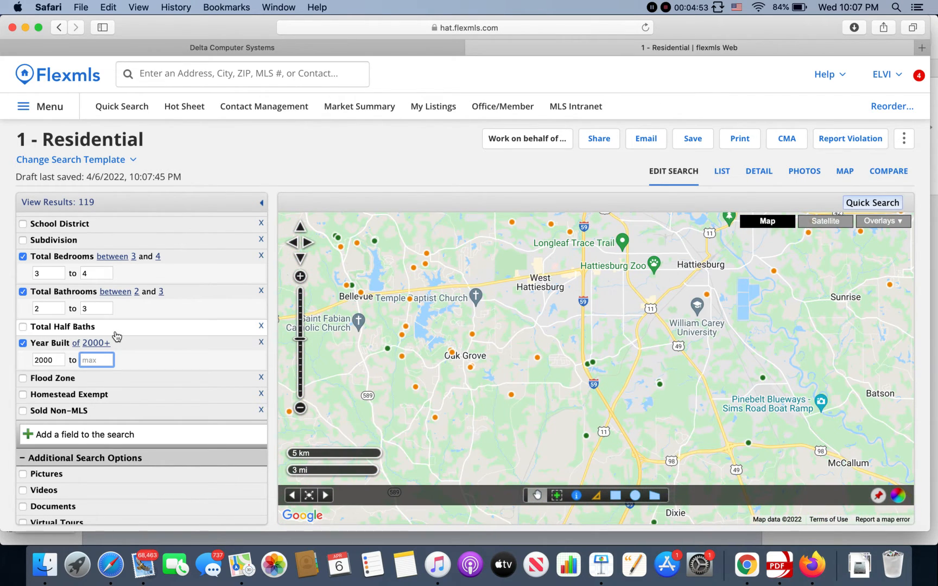
- Expand the Status criterion and choose Active
{"action": "scroll", "coordinate": [116, 337], "scroll_direction": "up", "scroll_amount": 5}
{"action": "left_click", "coordinate": [109, 243]}
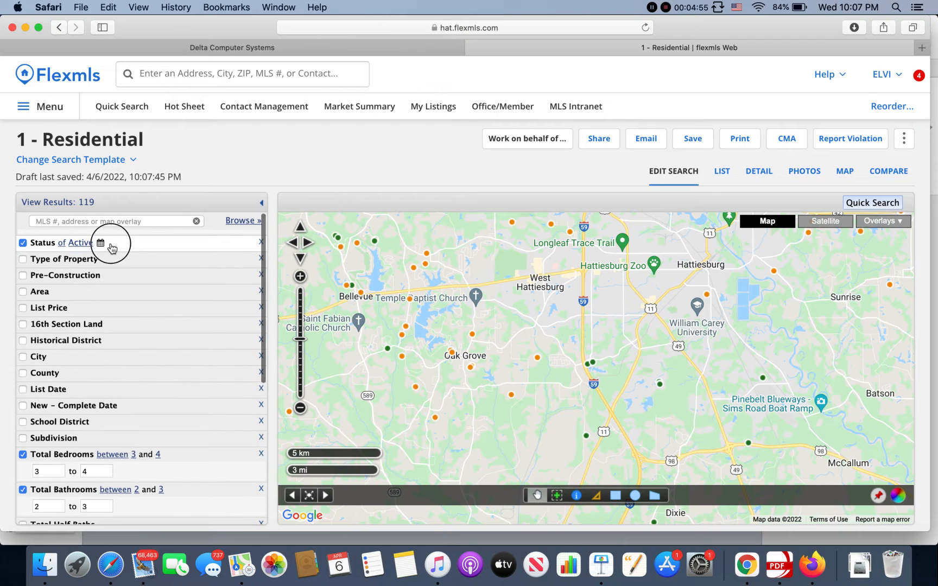
{"action": "left_click", "coordinate": [91, 265]}
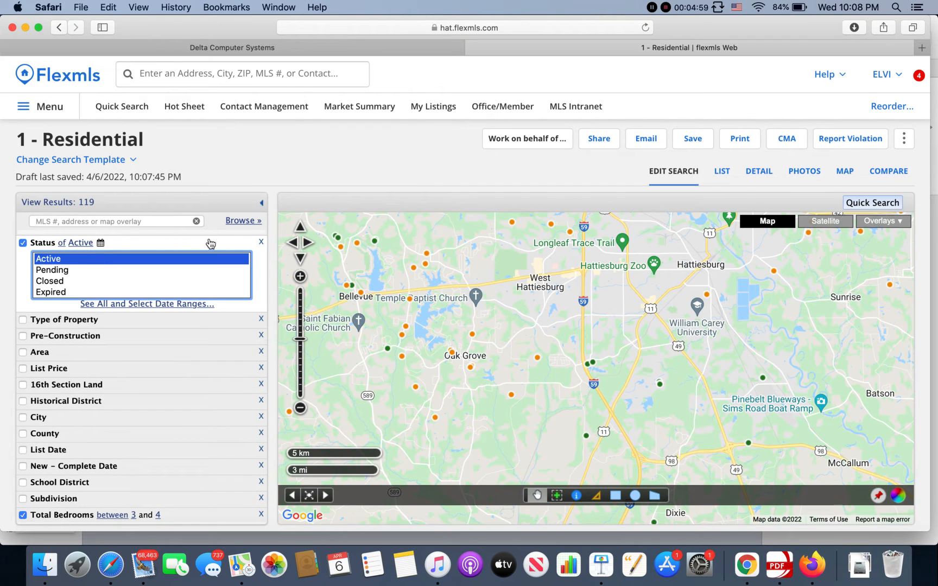
- Preview the map listing beside the lake north of Bellevue and close its pop-up
{"action": "left_click_drag", "start_coordinate": [475, 277], "coordinate": [513, 326]}
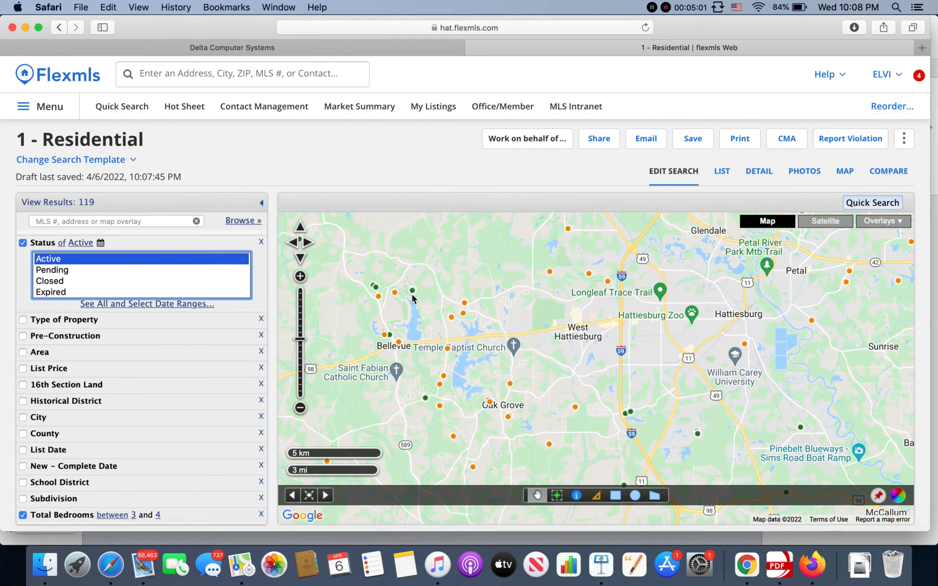
{"action": "left_click", "coordinate": [412, 294]}
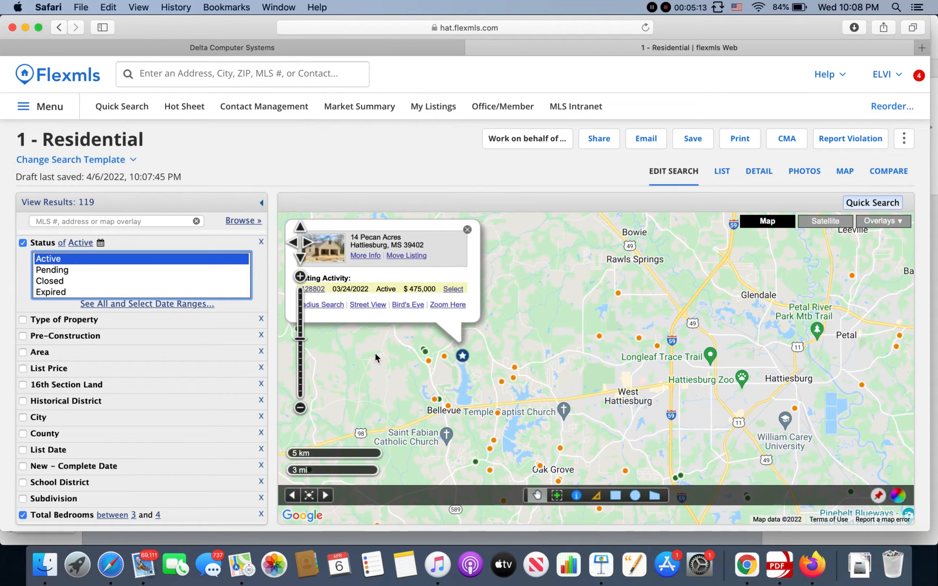
{"action": "left_click", "coordinate": [466, 230]}
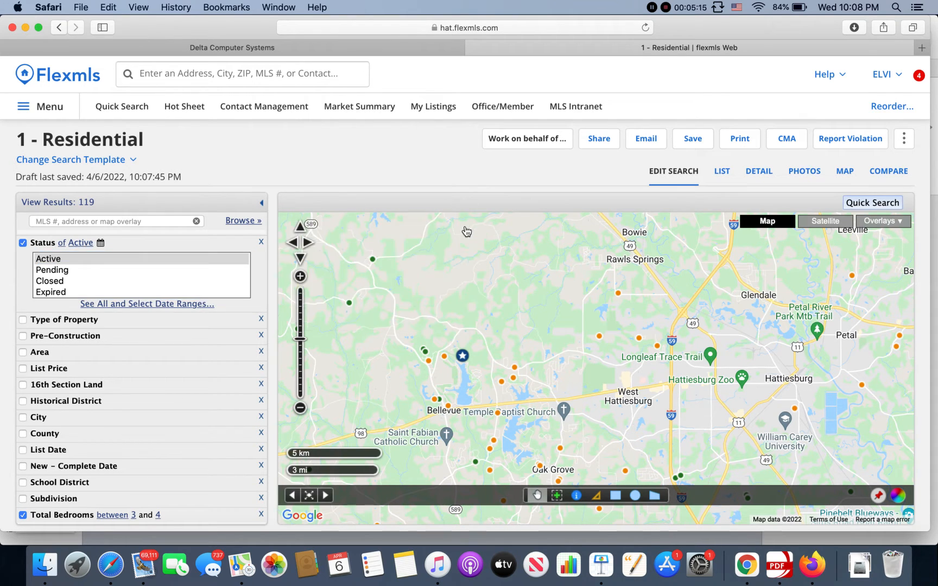
{"action": "left_click_drag", "start_coordinate": [413, 354], "coordinate": [480, 325]}
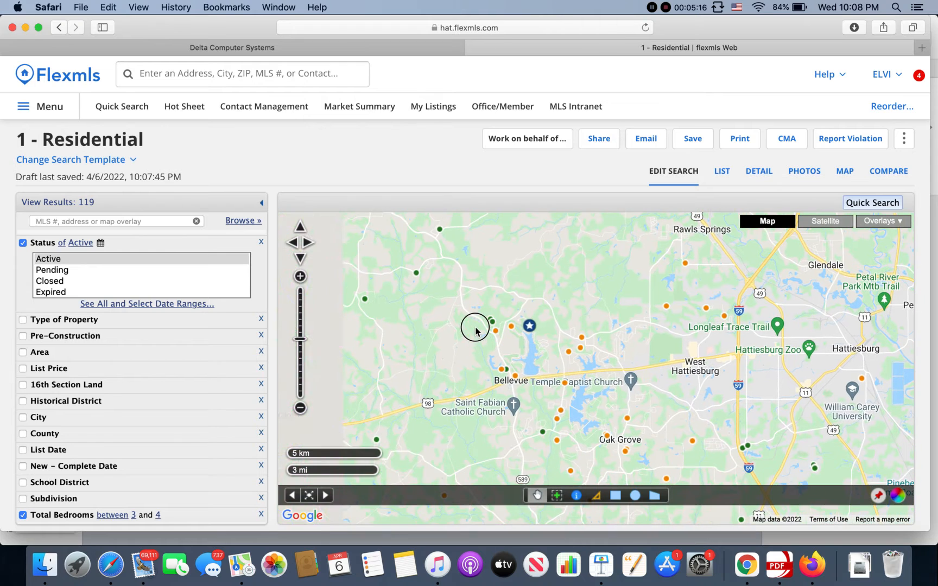
- Expand the List Price criterion and set its minimum to 150000
{"action": "left_click", "coordinate": [161, 376]}
{"action": "left_click", "coordinate": [90, 387]}
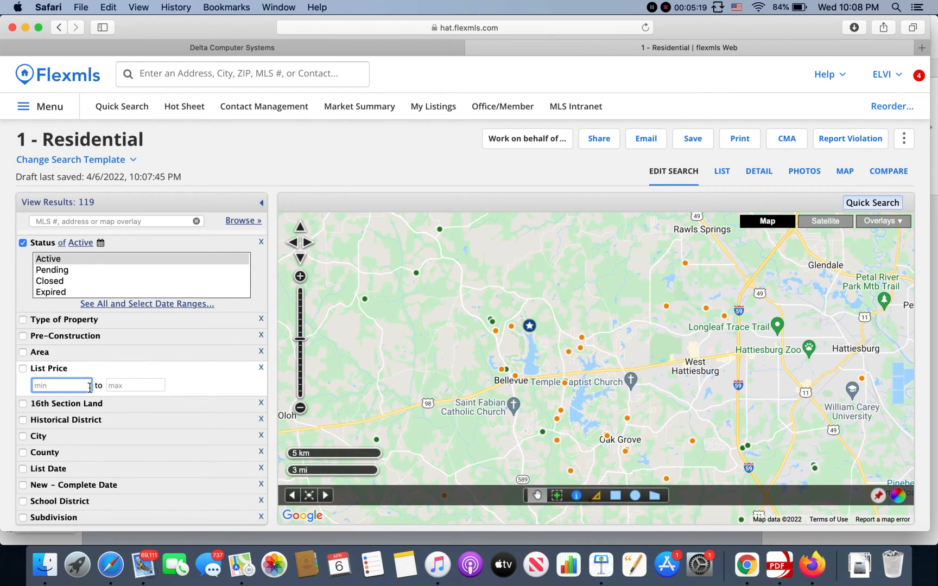
{"action": "type", "text": "2"}
{"action": "key", "text": "BackSpace"}
{"action": "type", "text": "140000"}
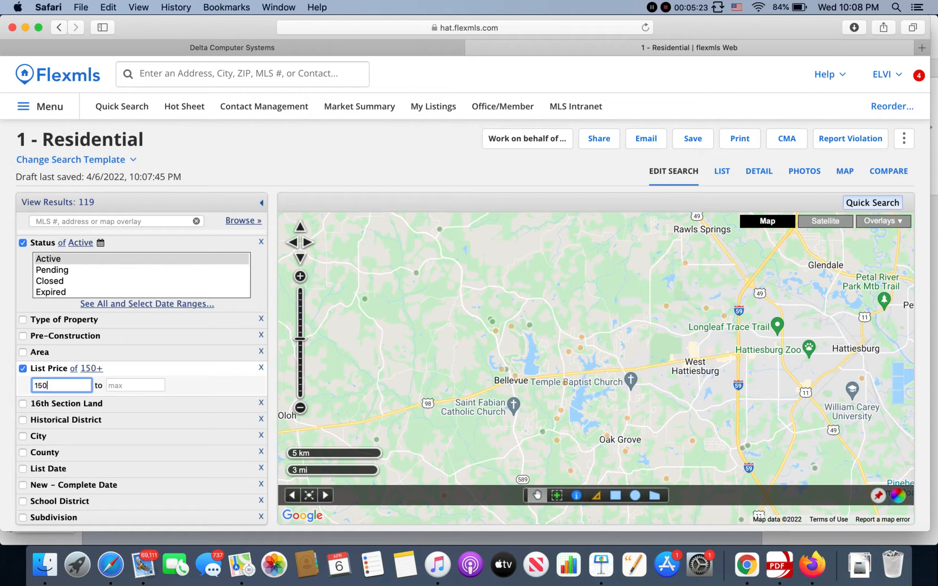
- Set the maximum List Price to 300000
{"action": "left_click", "coordinate": [119, 386]}
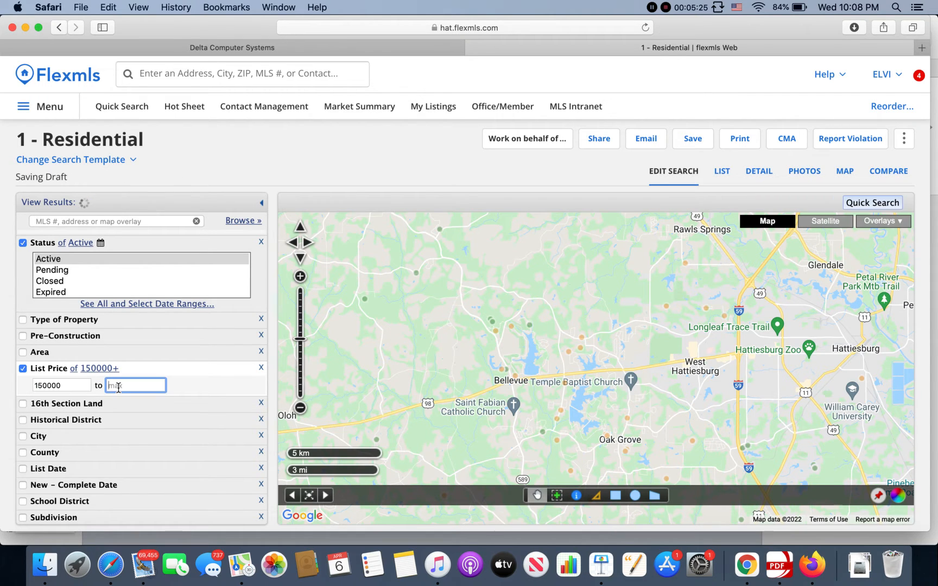
{"action": "type", "text": "30000"}
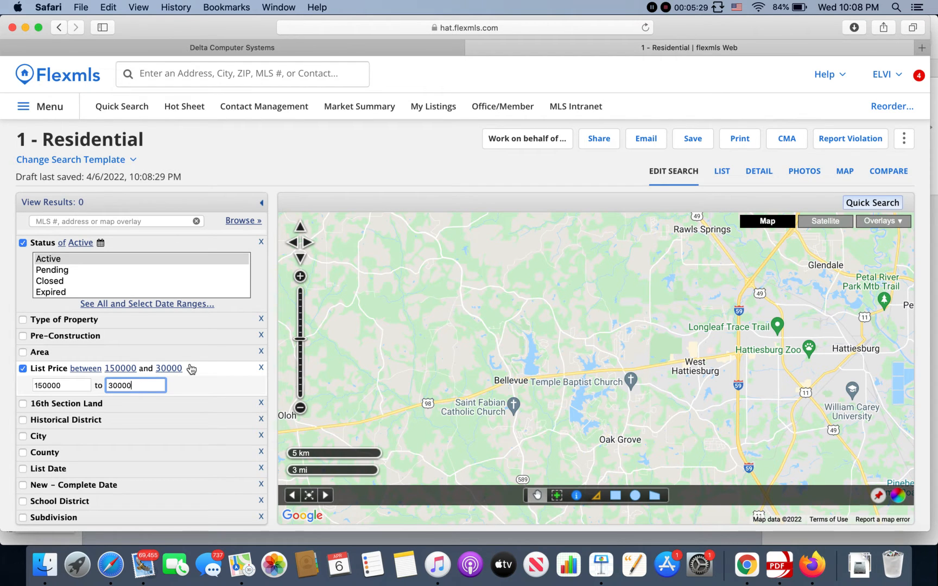
{"action": "key", "text": "BackSpace"}
{"action": "key", "text": "BackSpace"}
{"action": "key", "text": "BackSpace"}
{"action": "type", "text": "000"}
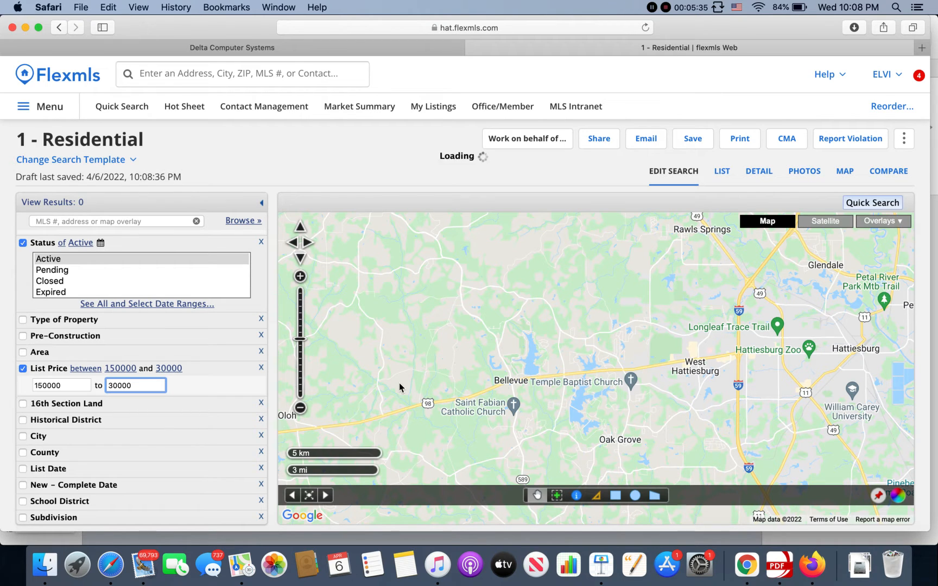
- Preview the map listing between Bassfield and Melba and try out its Select option
{"action": "left_click", "coordinate": [301, 412]}
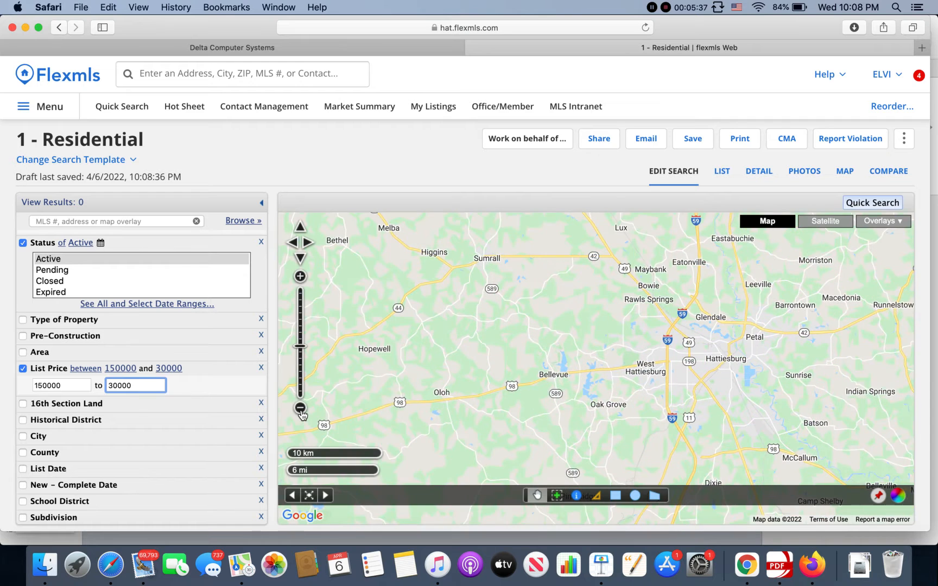
{"action": "left_click", "coordinate": [302, 412]}
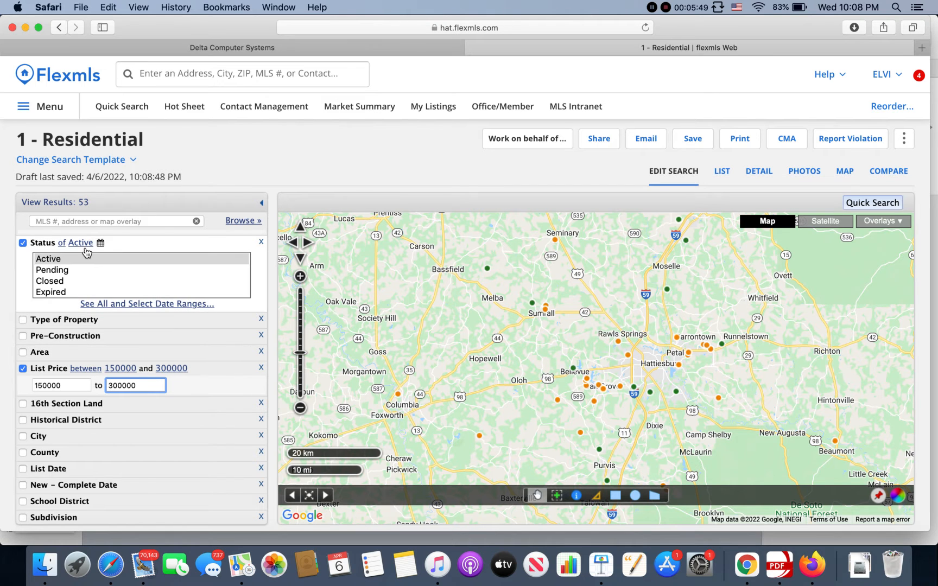
{"action": "left_click", "coordinate": [488, 269]}
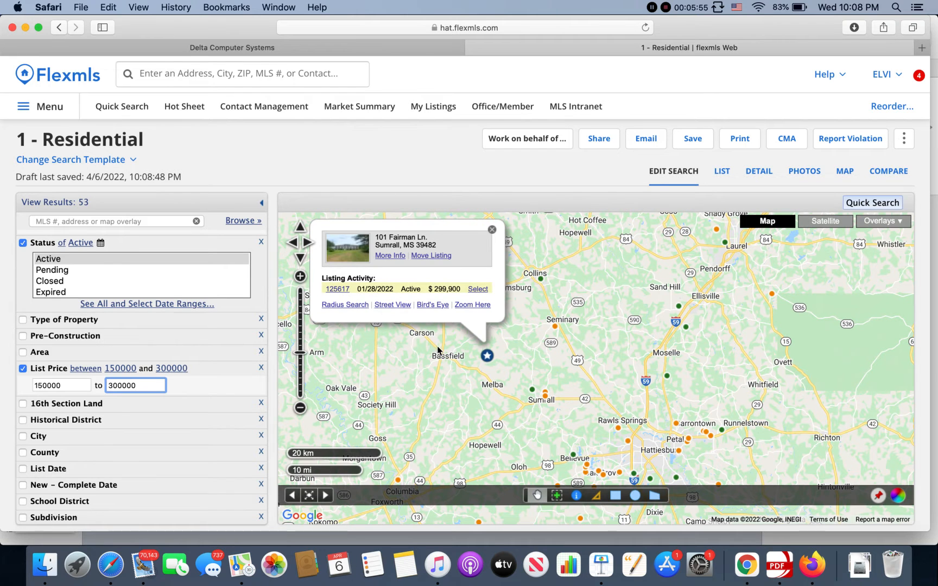
{"action": "left_click_drag", "start_coordinate": [517, 377], "coordinate": [546, 378]}
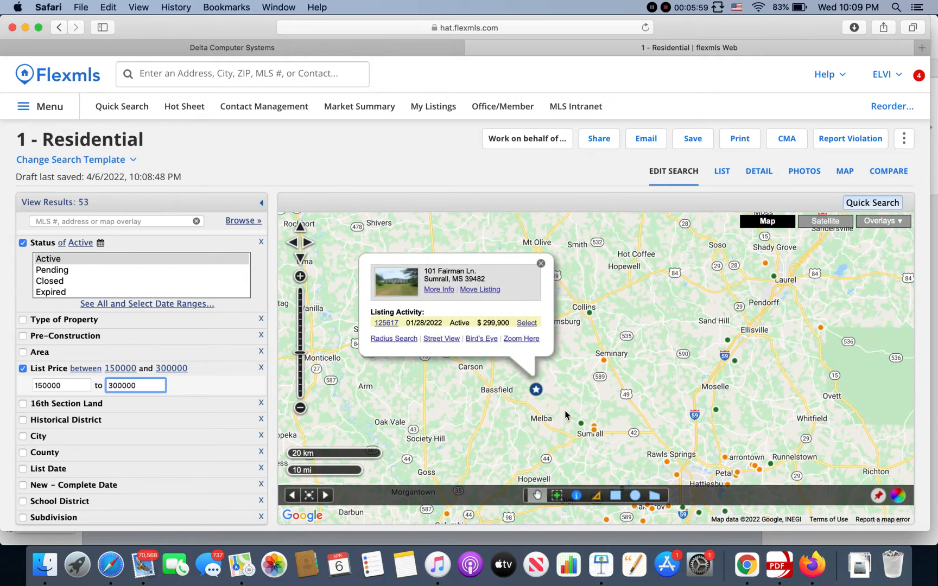
{"action": "left_click", "coordinate": [529, 325]}
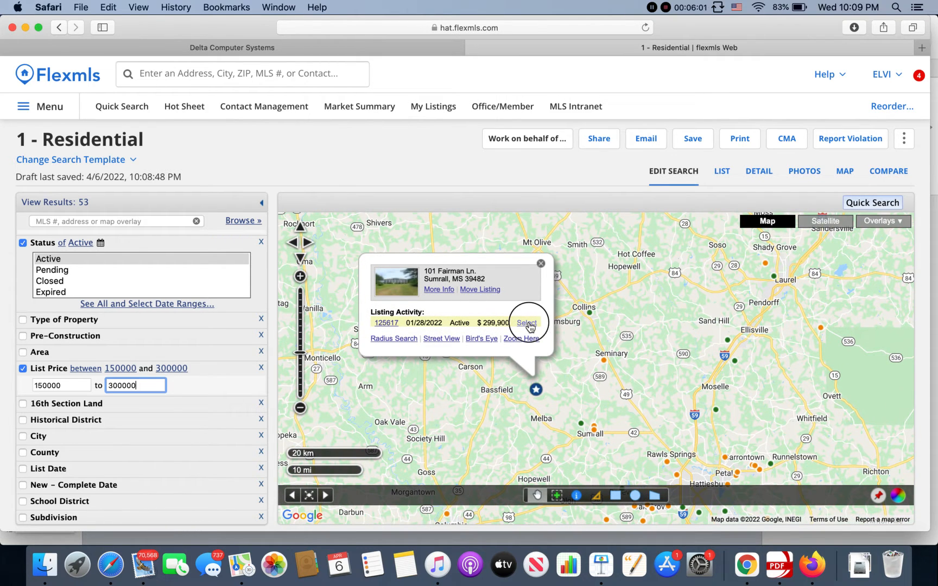
{"action": "left_click", "coordinate": [529, 324]}
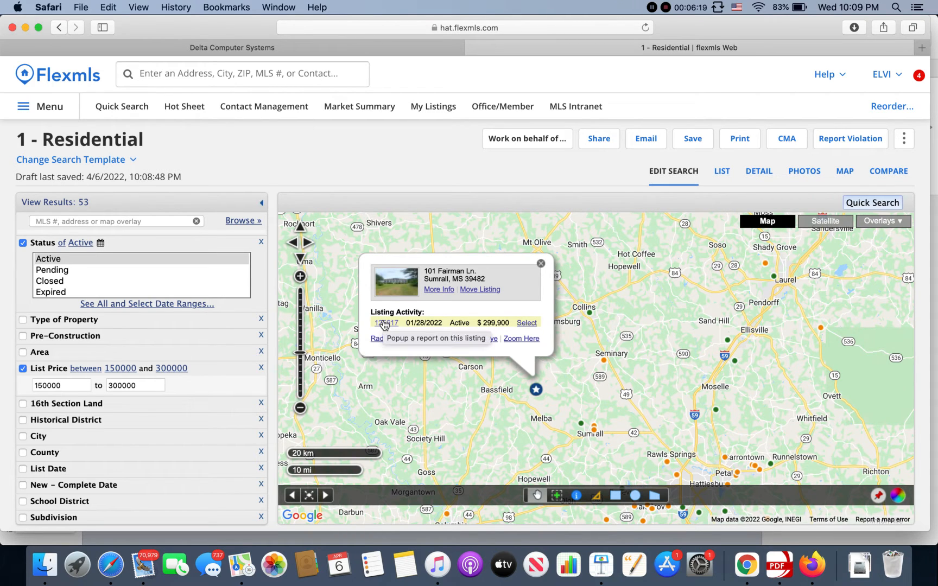
- Open the previewed listing's full report and read its property details, remarks and Co-op Broker compensation
{"action": "left_click", "coordinate": [384, 323]}
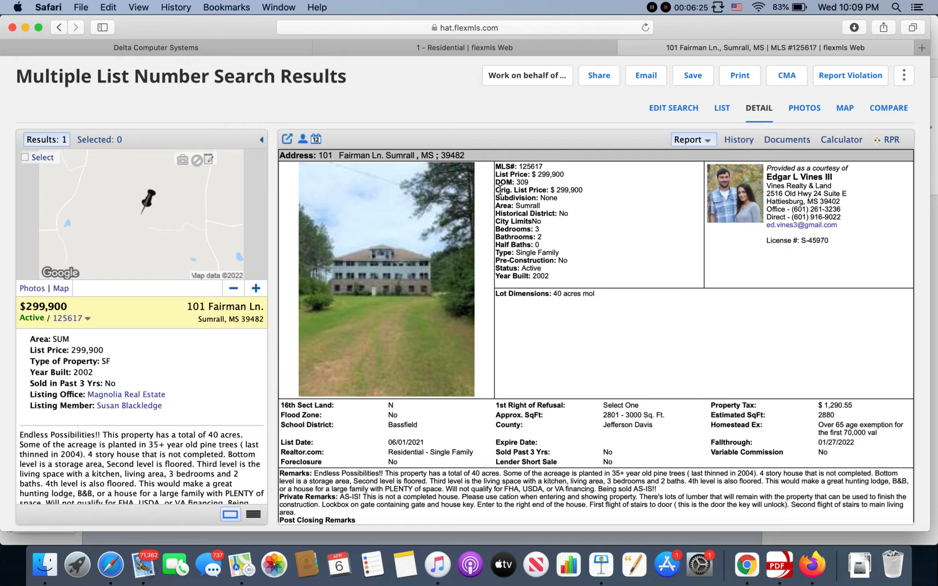
{"action": "scroll", "coordinate": [536, 235], "scroll_direction": "down", "scroll_amount": 3}
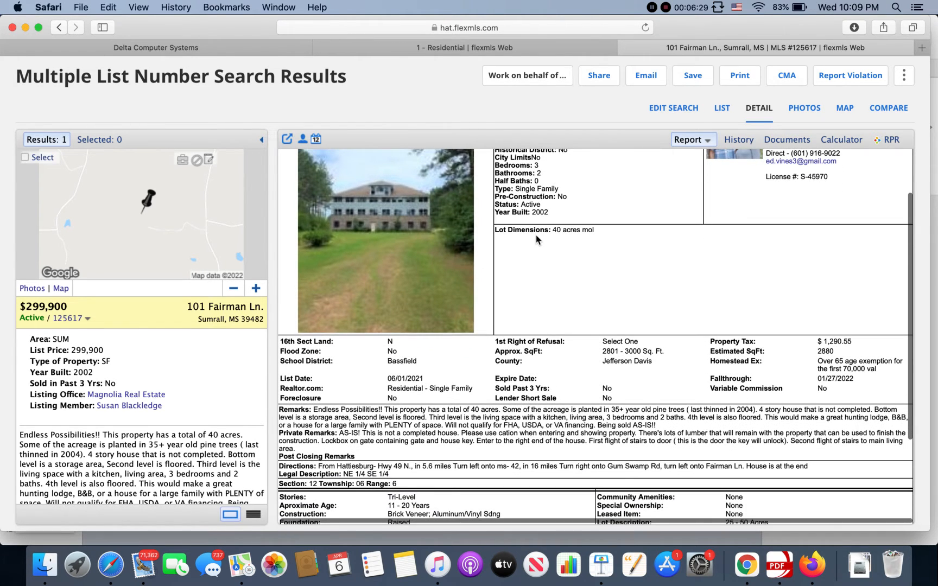
{"action": "scroll", "coordinate": [536, 239], "scroll_direction": "down", "scroll_amount": 3}
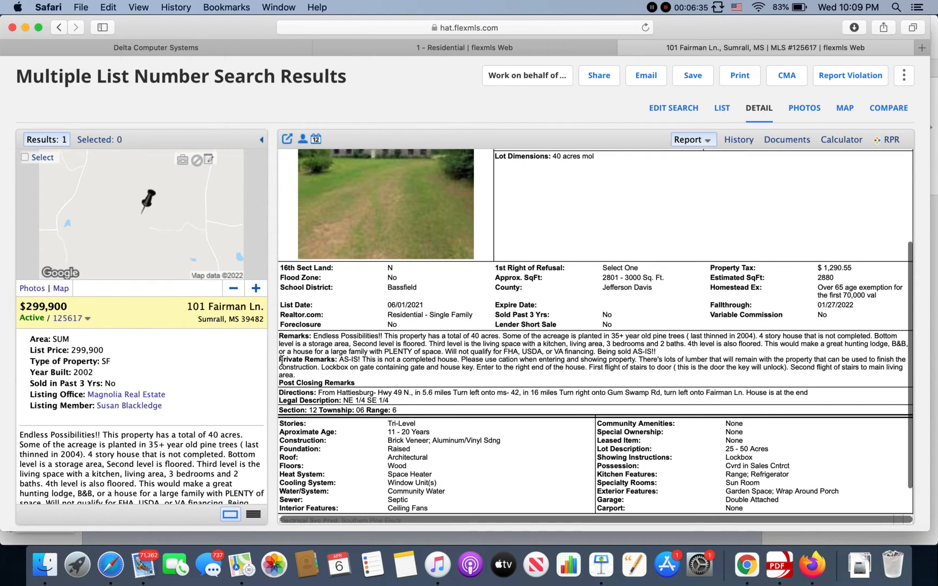
{"action": "scroll", "coordinate": [430, 443], "scroll_direction": "up", "scroll_amount": 5}
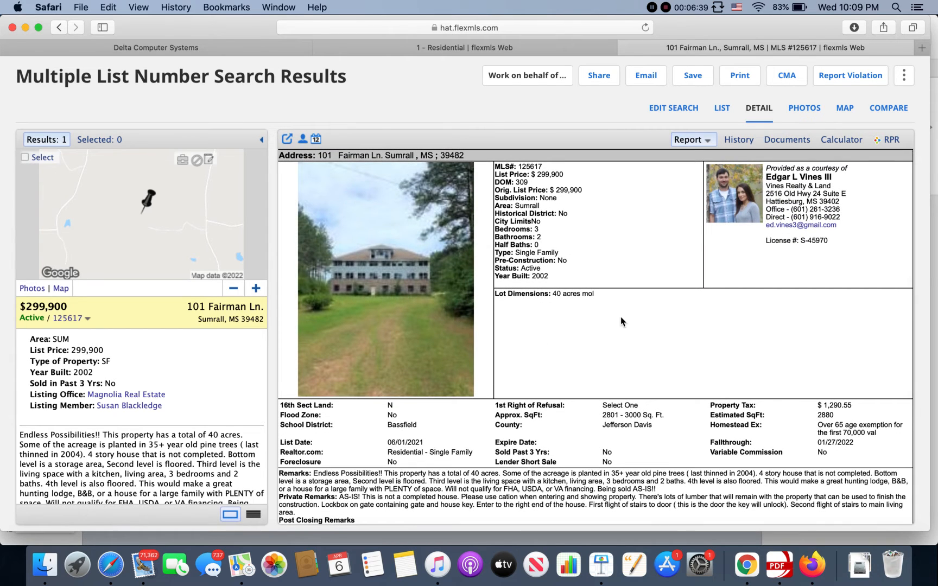
{"action": "scroll", "coordinate": [579, 302], "scroll_direction": "down", "scroll_amount": 3}
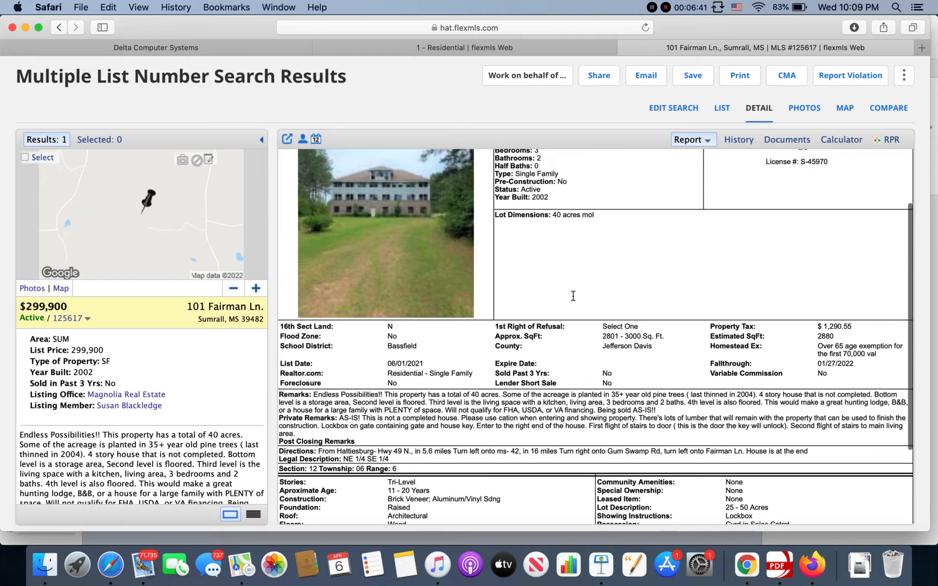
{"action": "scroll", "coordinate": [575, 300], "scroll_direction": "down", "scroll_amount": 4}
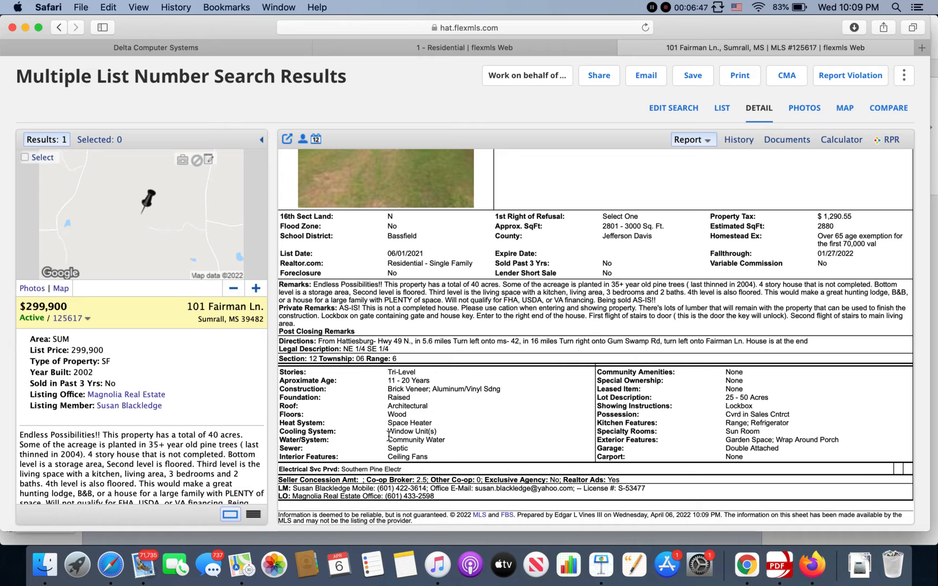
{"action": "scroll", "coordinate": [389, 436], "scroll_direction": "down", "scroll_amount": 3}
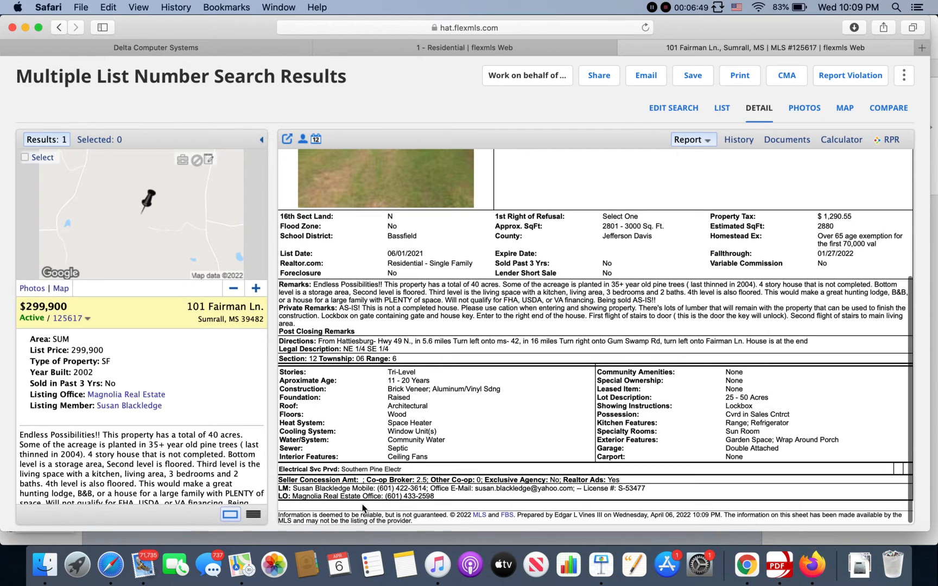
{"action": "left_click_drag", "start_coordinate": [387, 478], "coordinate": [428, 478]}
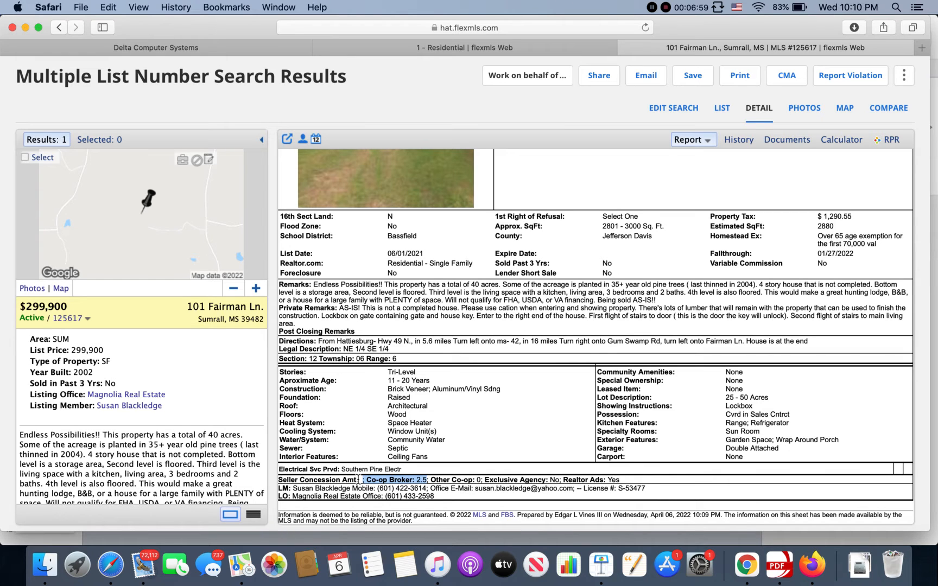
- View the listing's history, expanding its MLS entry to read the individual changes and collapsing it again
{"action": "left_click", "coordinate": [740, 140]}
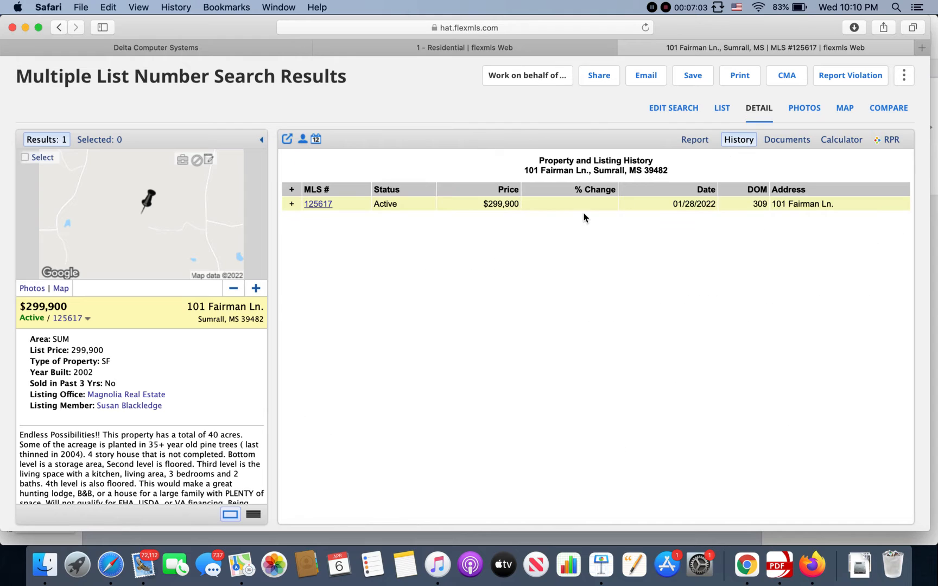
{"action": "left_click", "coordinate": [293, 205]}
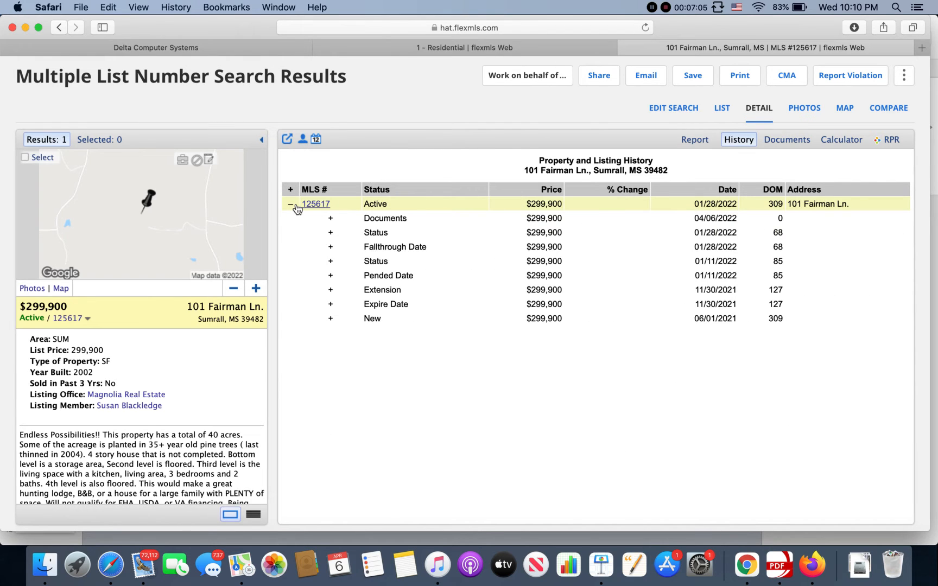
{"action": "left_click", "coordinate": [292, 205]}
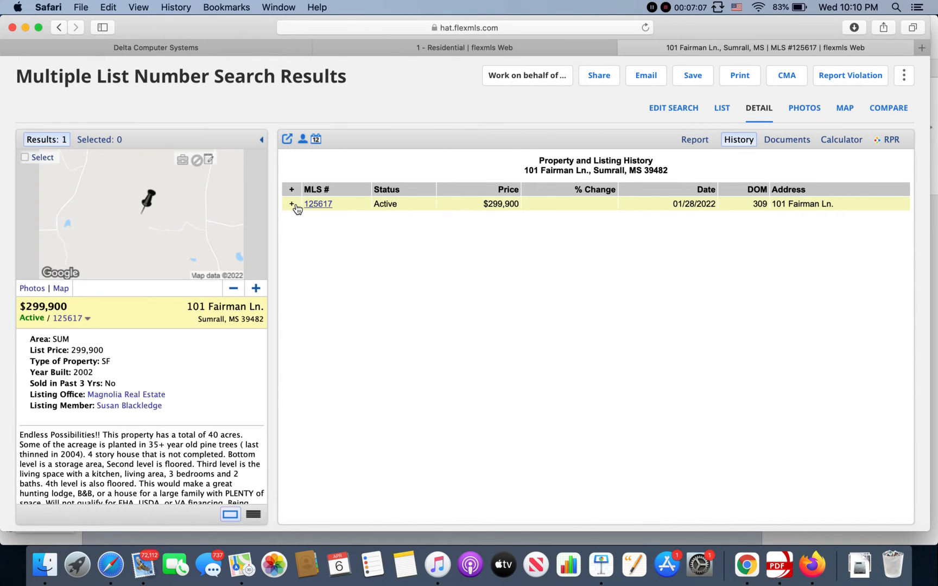
- Open the Plat map from the listing's documents, look over the parcel boundaries and close the map
{"action": "left_click", "coordinate": [789, 141]}
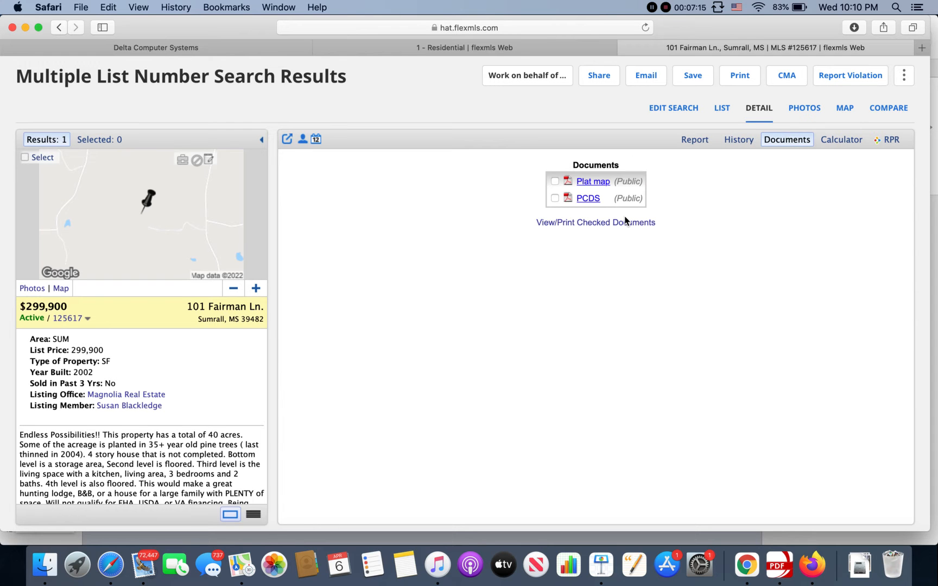
{"action": "left_click", "coordinate": [600, 181]}
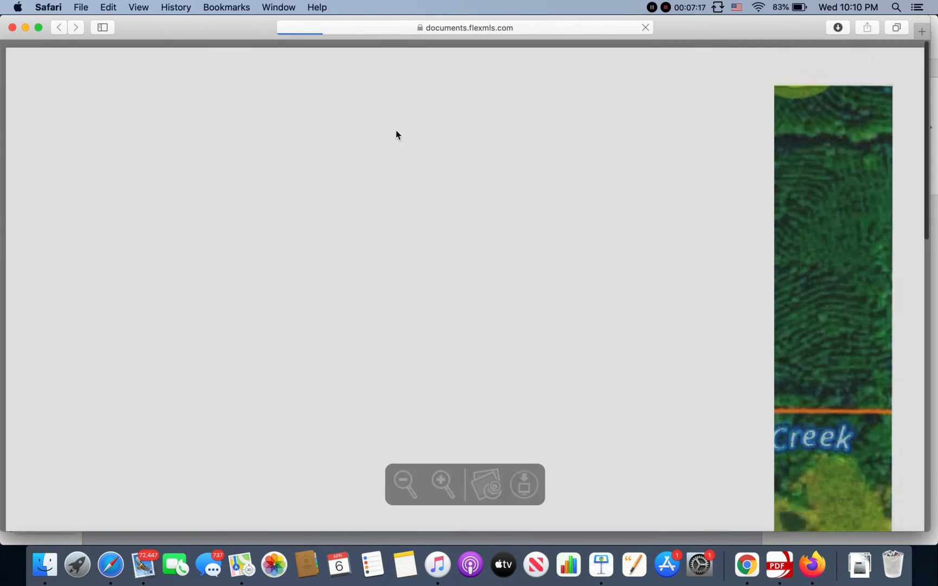
{"action": "scroll", "coordinate": [465, 360], "scroll_direction": "down", "scroll_amount": 10}
{"action": "scroll", "coordinate": [464, 359], "scroll_direction": "up", "scroll_amount": 4}
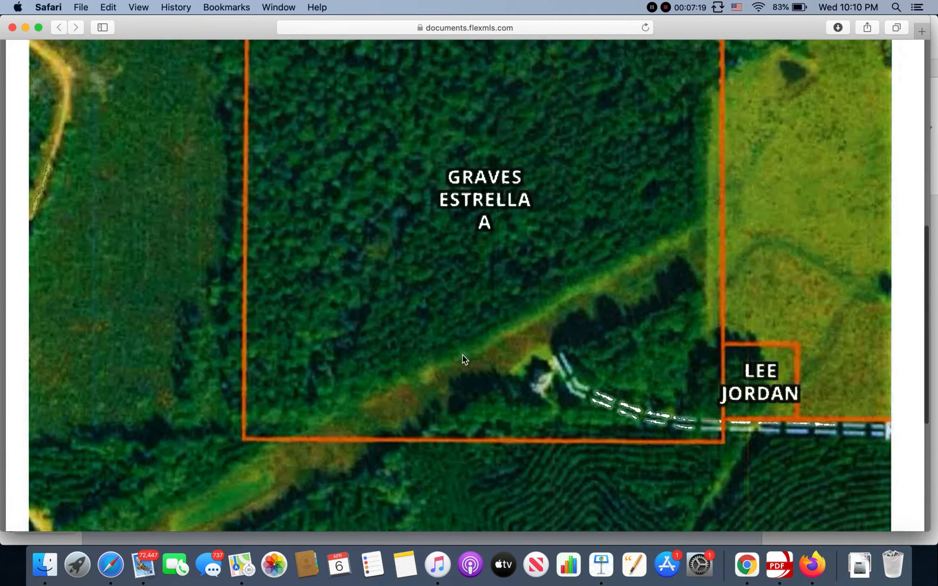
{"action": "scroll", "coordinate": [465, 359], "scroll_direction": "up", "scroll_amount": 2}
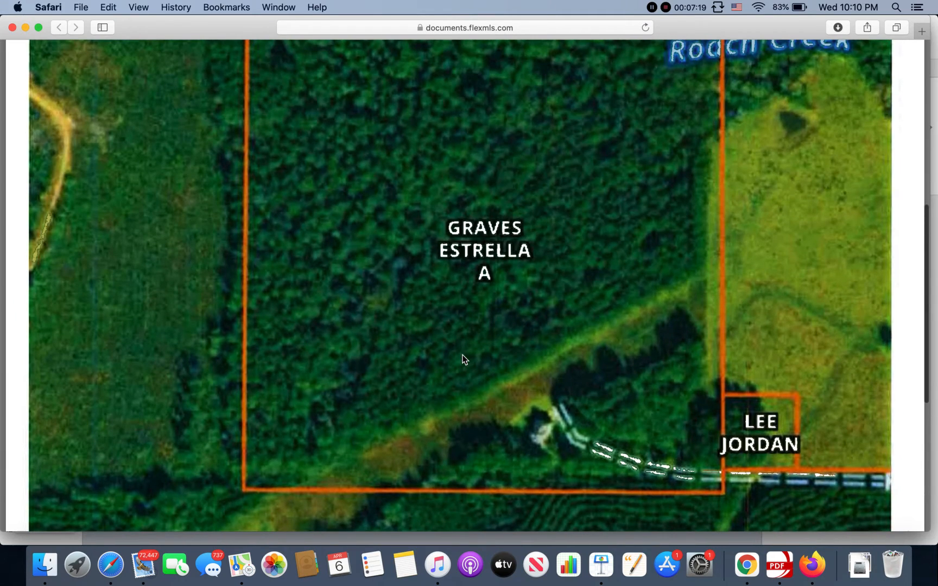
{"action": "left_click", "coordinate": [12, 29]}
- Open the PCDS document and read through the seller's disclosure answers to the signature section
{"action": "left_click", "coordinate": [586, 197]}
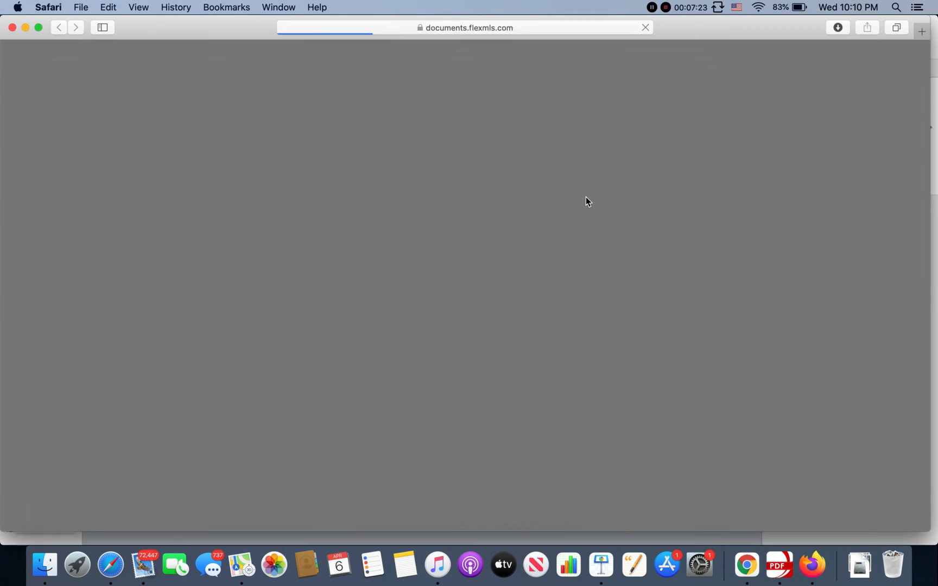
{"action": "scroll", "coordinate": [437, 330], "scroll_direction": "down", "scroll_amount": 8}
{"action": "scroll", "coordinate": [437, 329], "scroll_direction": "down", "scroll_amount": 20}
{"action": "scroll", "coordinate": [437, 333], "scroll_direction": "down", "scroll_amount": 20}
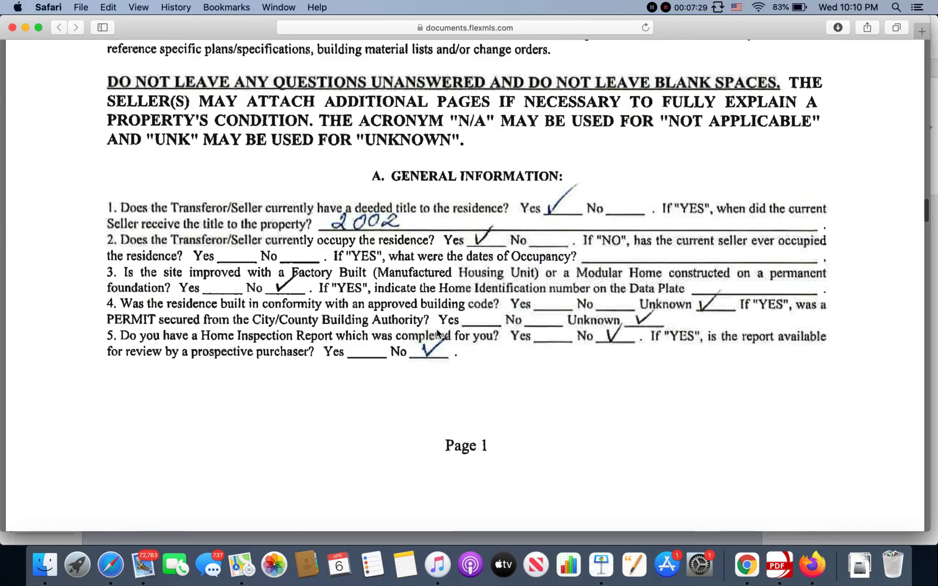
{"action": "scroll", "coordinate": [437, 330], "scroll_direction": "down", "scroll_amount": 20}
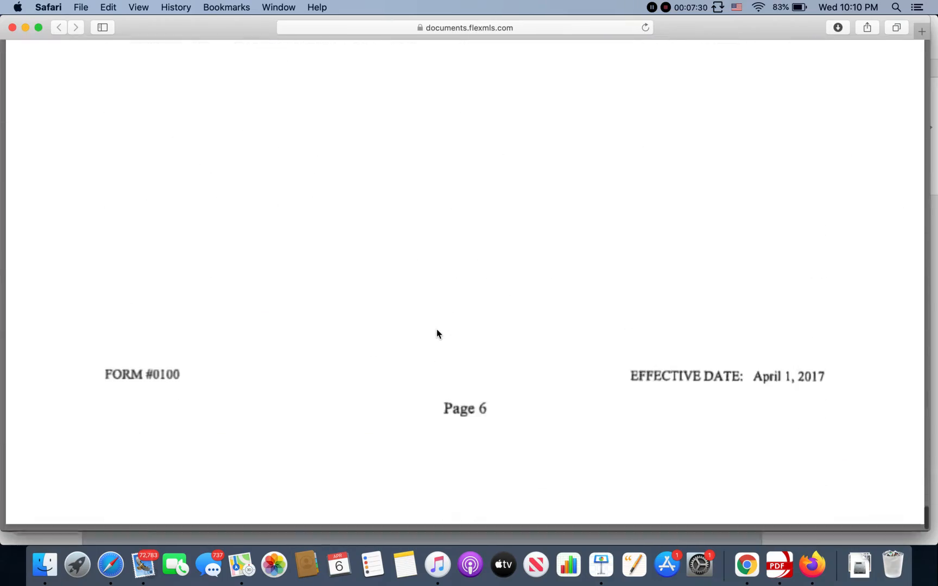
{"action": "scroll", "coordinate": [437, 333], "scroll_direction": "up", "scroll_amount": 15}
{"action": "scroll", "coordinate": [437, 333], "scroll_direction": "down", "scroll_amount": 10}
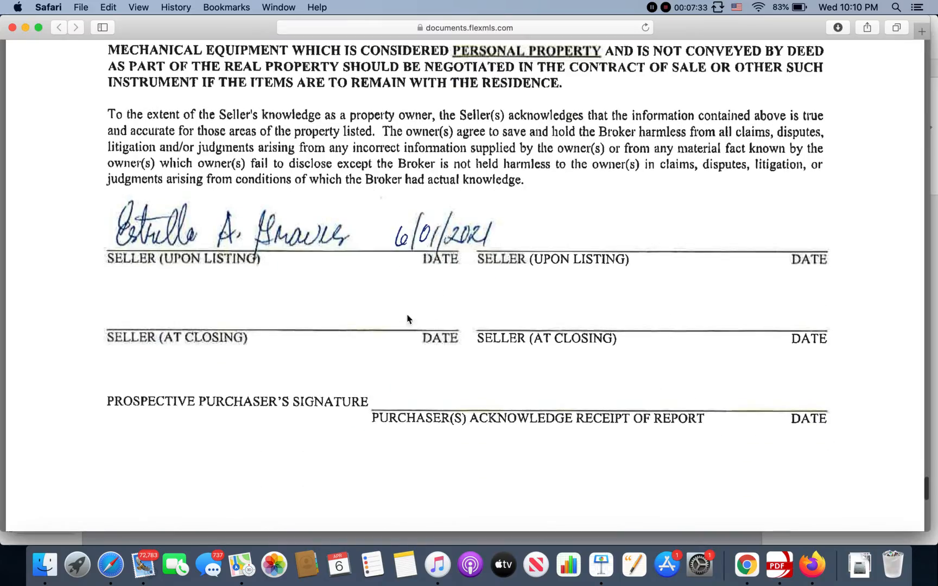
- Close the PCDS document and the listing's detail page to return to the residential search
{"action": "left_click", "coordinate": [12, 28]}
{"action": "left_click", "coordinate": [700, 142]}
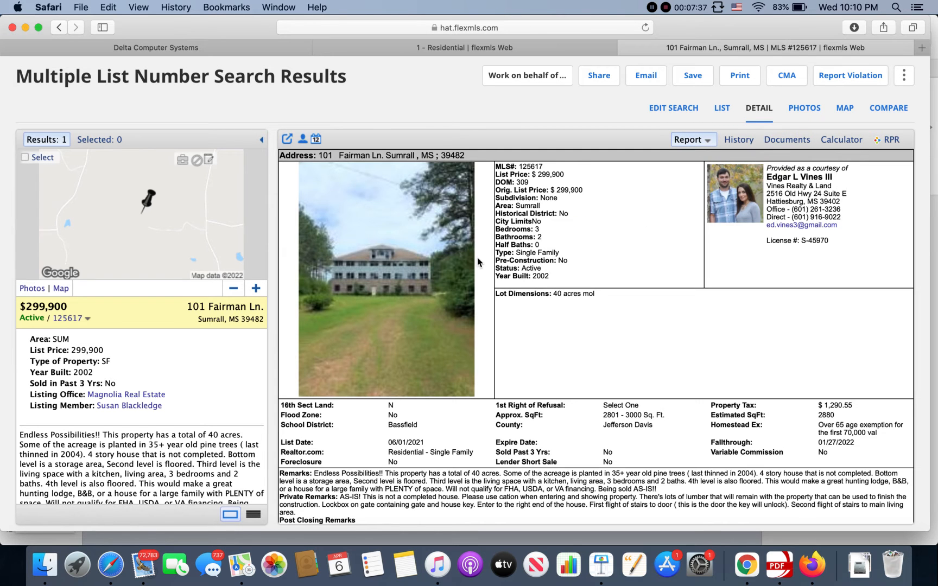
{"action": "left_click", "coordinate": [625, 47]}
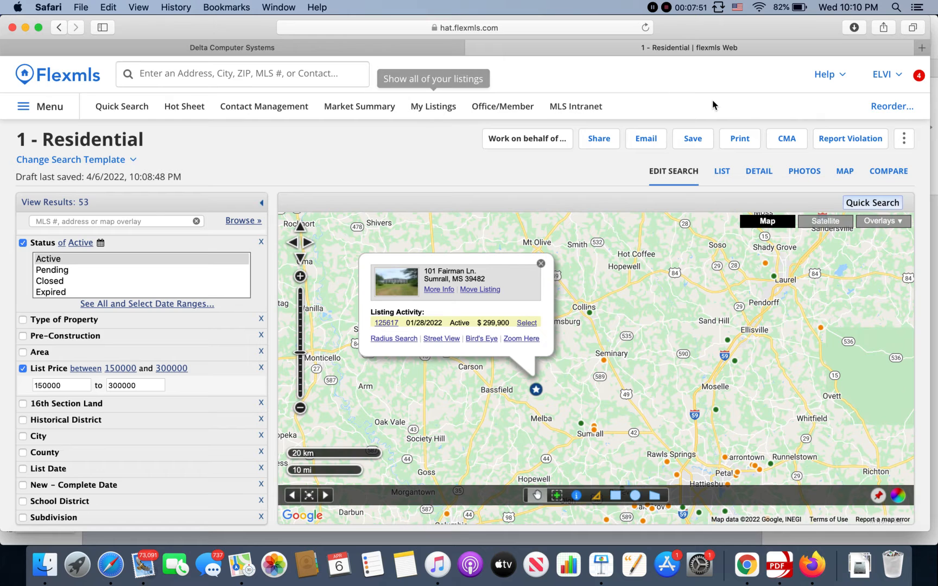
- Examine how favorites can be rearranged or removed in Reorder Favorites, and cancel the dialog
{"action": "left_click", "coordinate": [890, 108]}
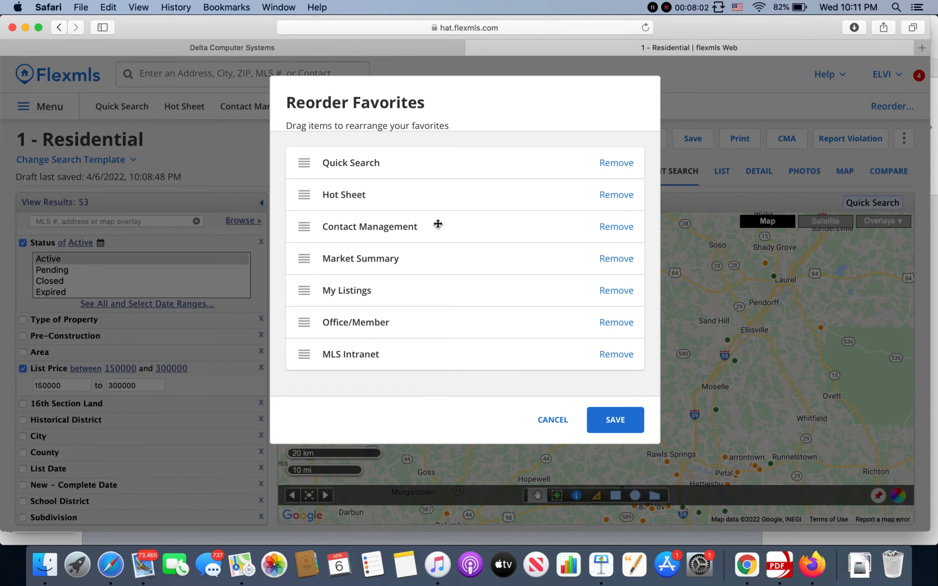
{"action": "left_click_drag", "start_coordinate": [622, 226], "coordinate": [616, 235]}
{"action": "left_click_drag", "start_coordinate": [293, 226], "coordinate": [298, 225]}
{"action": "left_click", "coordinate": [554, 419]}
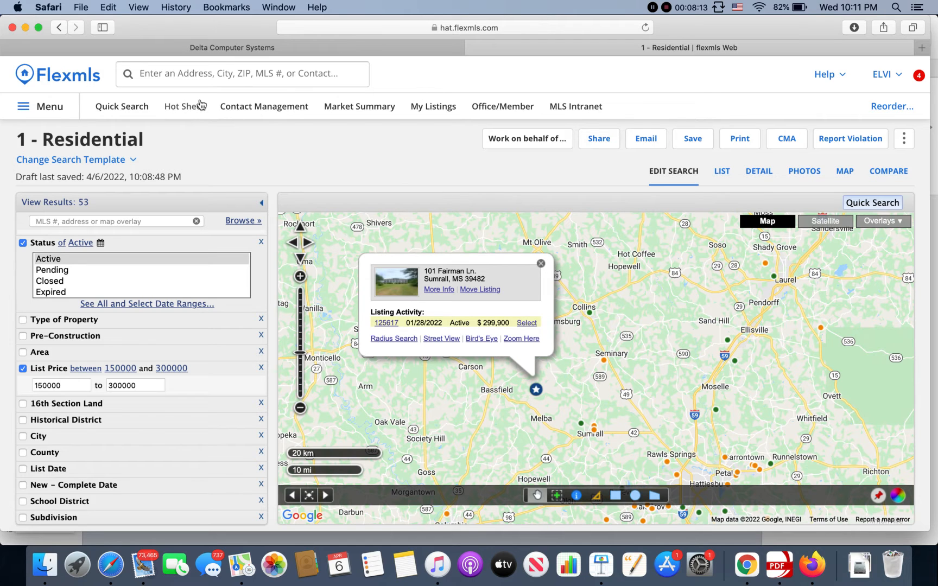
- Open My Listings to view the agent's own listings
{"action": "left_click", "coordinate": [433, 106]}
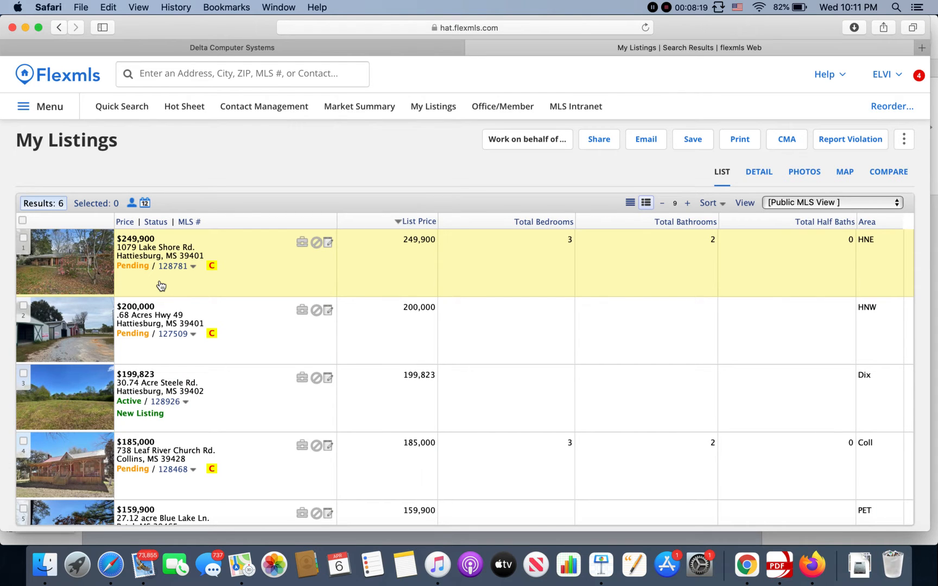
- Look through My Listings and open the detail report of the first pending listing, priced at $249,900
{"action": "scroll", "coordinate": [170, 271], "scroll_direction": "down", "scroll_amount": 3}
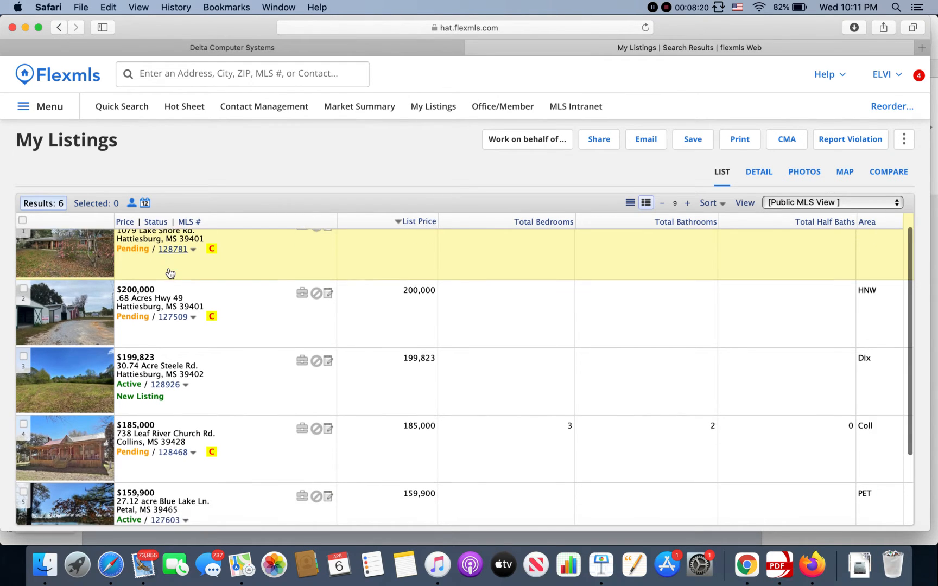
{"action": "scroll", "coordinate": [170, 272], "scroll_direction": "down", "scroll_amount": 3}
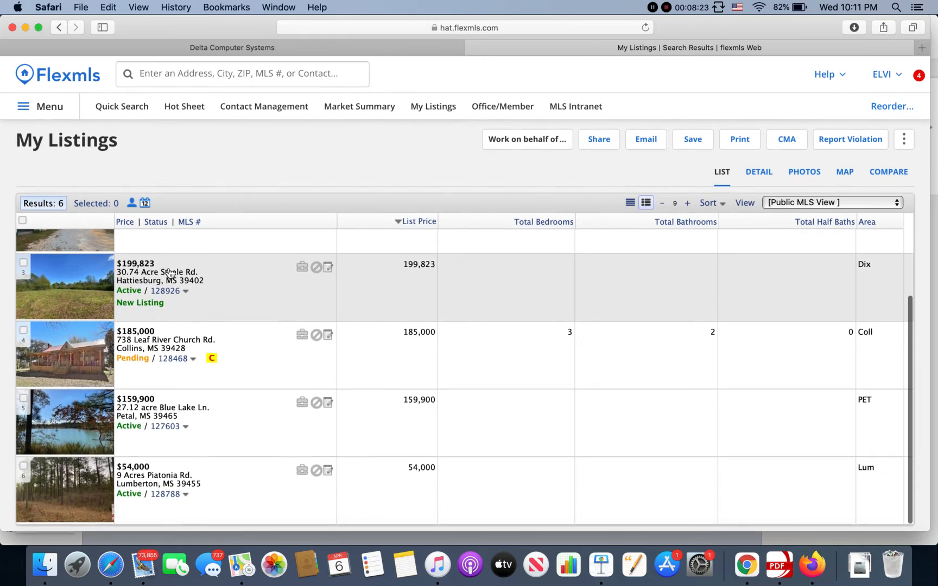
{"action": "scroll", "coordinate": [170, 272], "scroll_direction": "up", "scroll_amount": 5}
{"action": "left_click", "coordinate": [171, 269]}
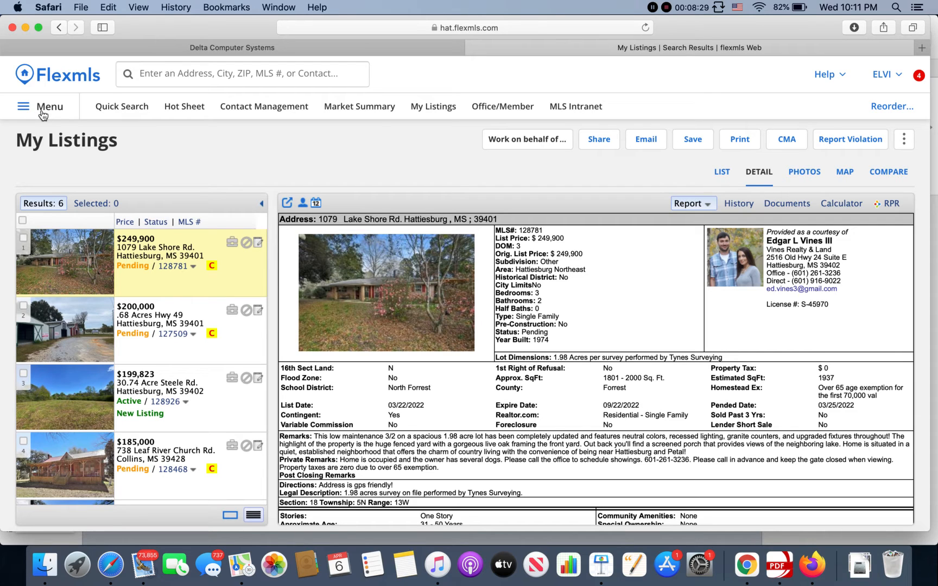
- Expand SubDivision Covenants in the MLS Intranet and open the covenants document for Bent Creek
{"action": "left_click", "coordinate": [584, 110]}
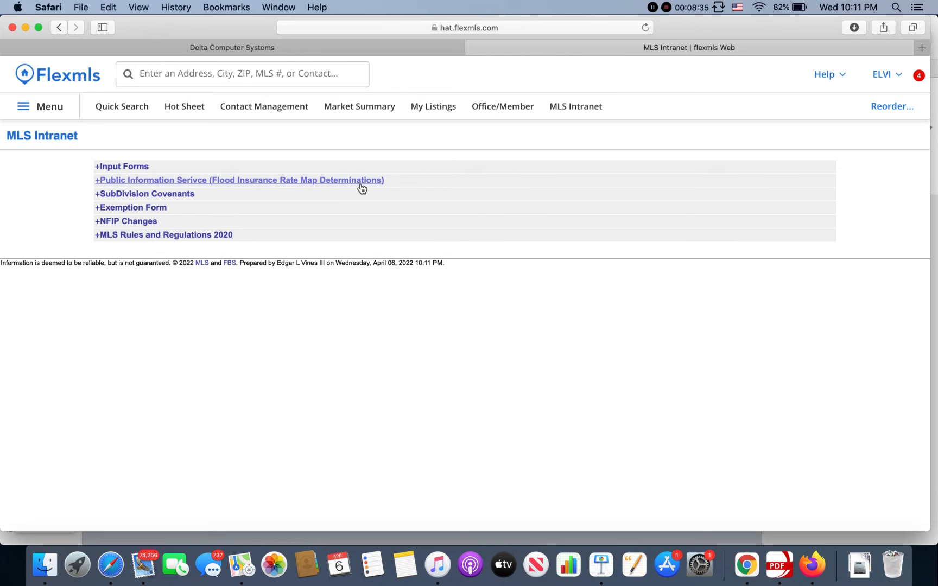
{"action": "left_click", "coordinate": [173, 195]}
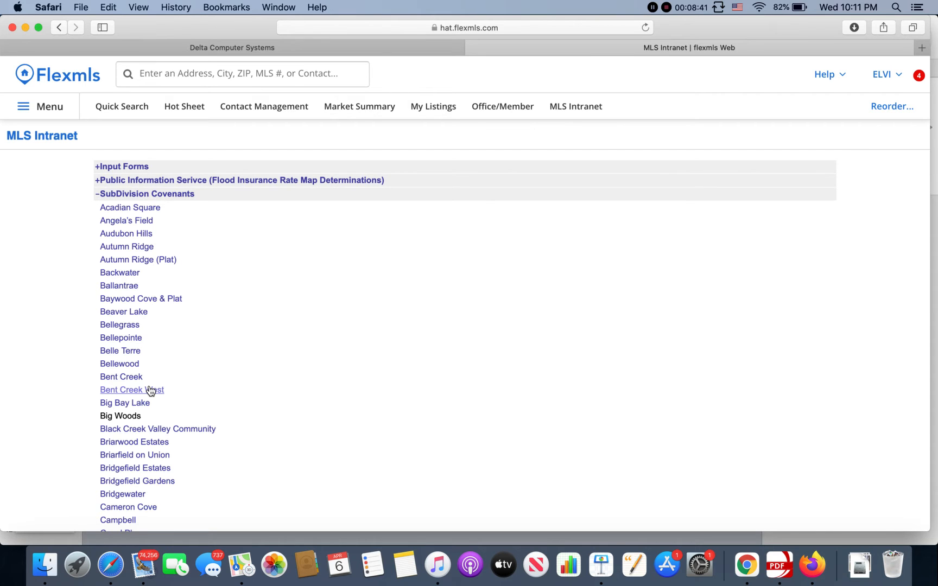
{"action": "scroll", "coordinate": [151, 391], "scroll_direction": "down", "scroll_amount": 3}
{"action": "scroll", "coordinate": [151, 391], "scroll_direction": "down", "scroll_amount": 1}
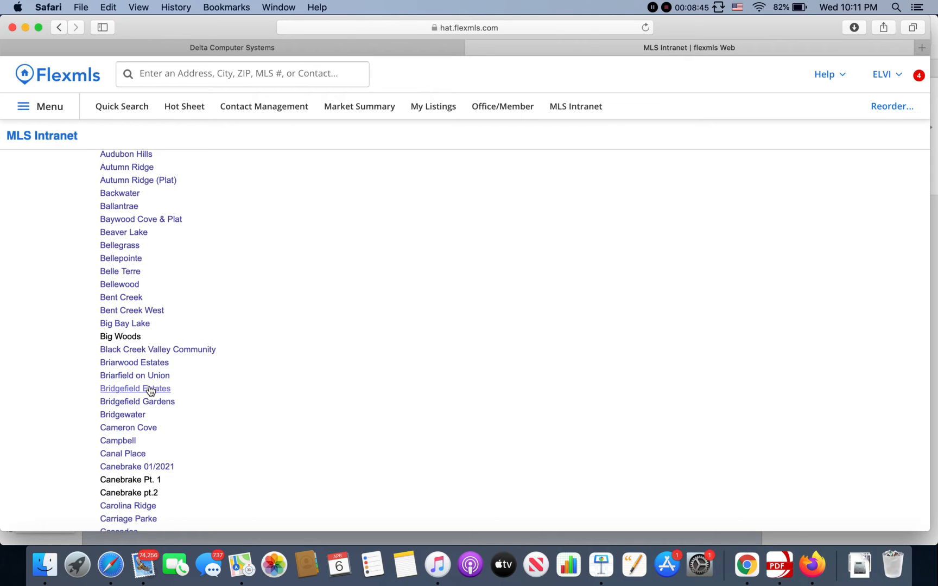
{"action": "scroll", "coordinate": [151, 391], "scroll_direction": "up", "scroll_amount": 2}
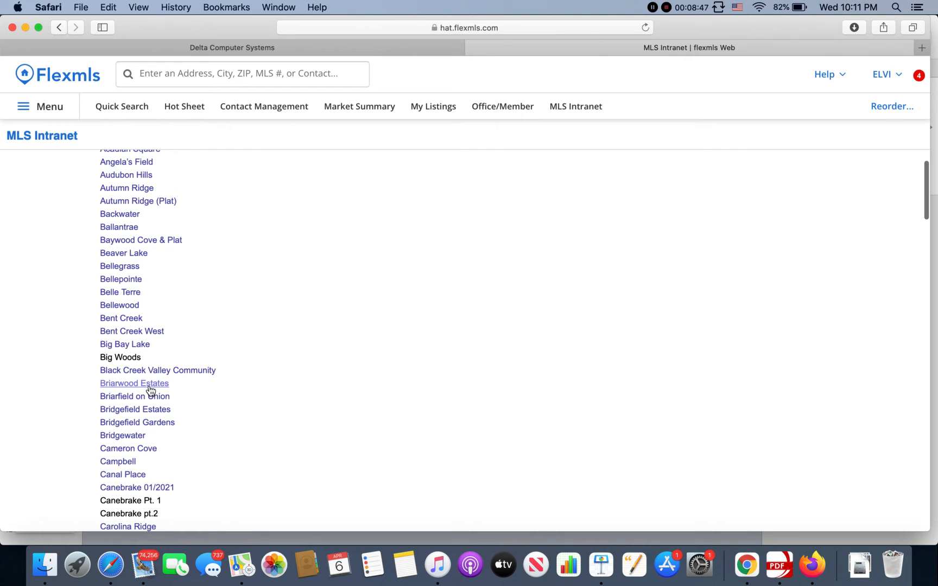
{"action": "scroll", "coordinate": [151, 391], "scroll_direction": "down", "scroll_amount": 1}
{"action": "left_click", "coordinate": [133, 321]}
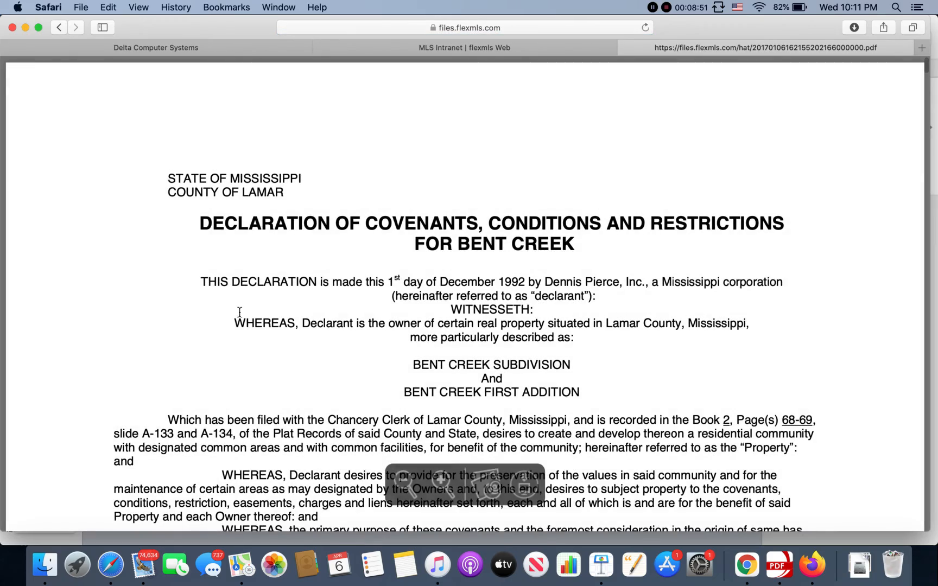
- Skim the Bent Creek covenants, close the document, and browse further down the subdivision list
{"action": "scroll", "coordinate": [330, 334], "scroll_direction": "down", "scroll_amount": 15}
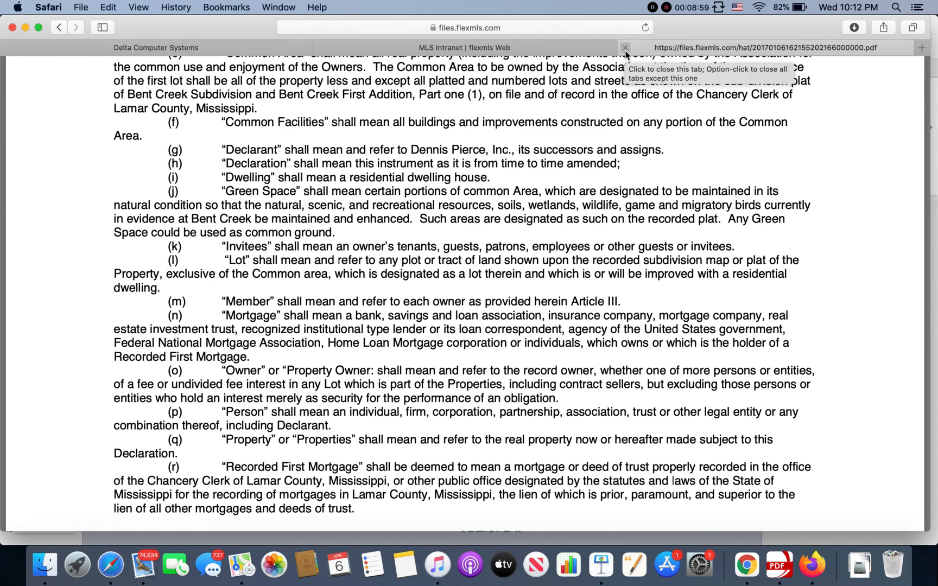
{"action": "left_click", "coordinate": [625, 48]}
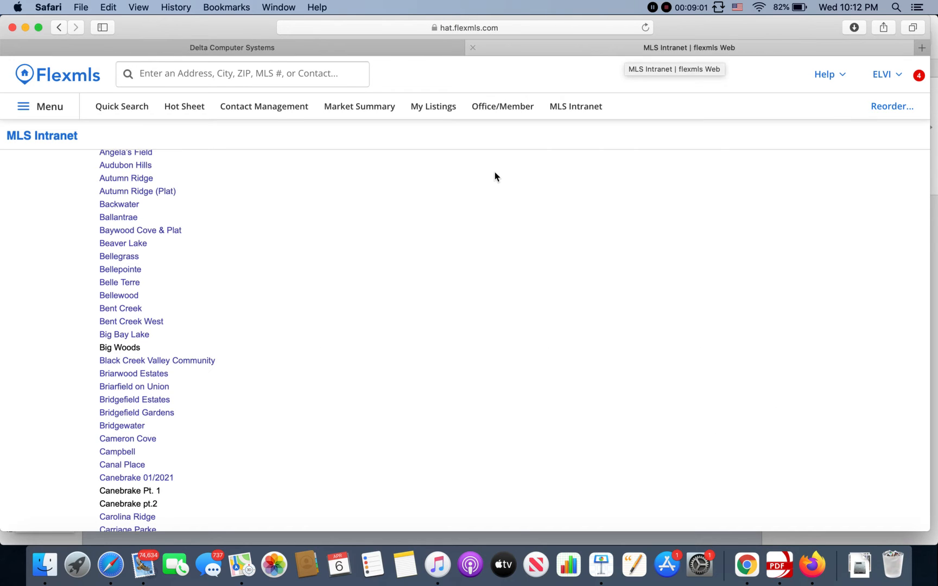
{"action": "scroll", "coordinate": [306, 167], "scroll_direction": "down", "scroll_amount": 5}
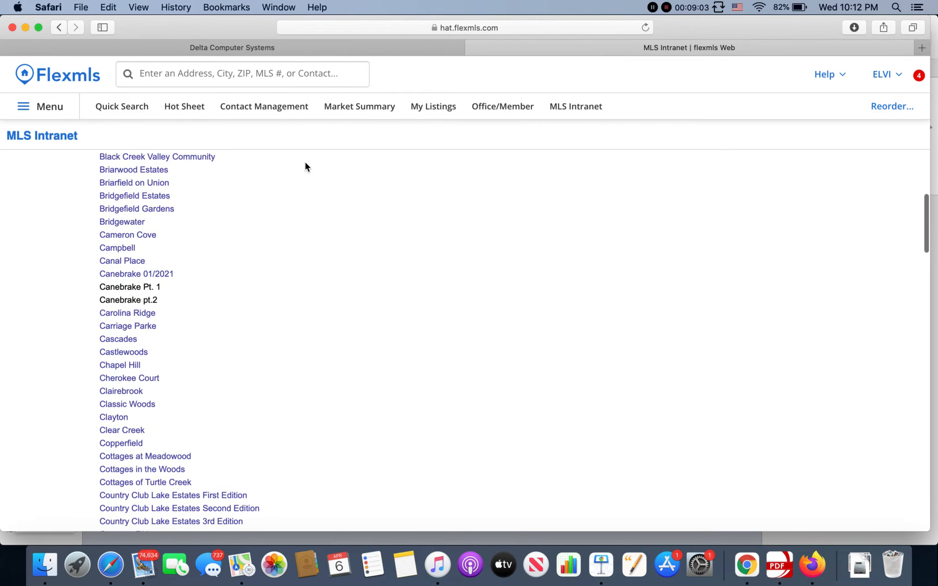
{"action": "scroll", "coordinate": [252, 374], "scroll_direction": "down", "scroll_amount": 8}
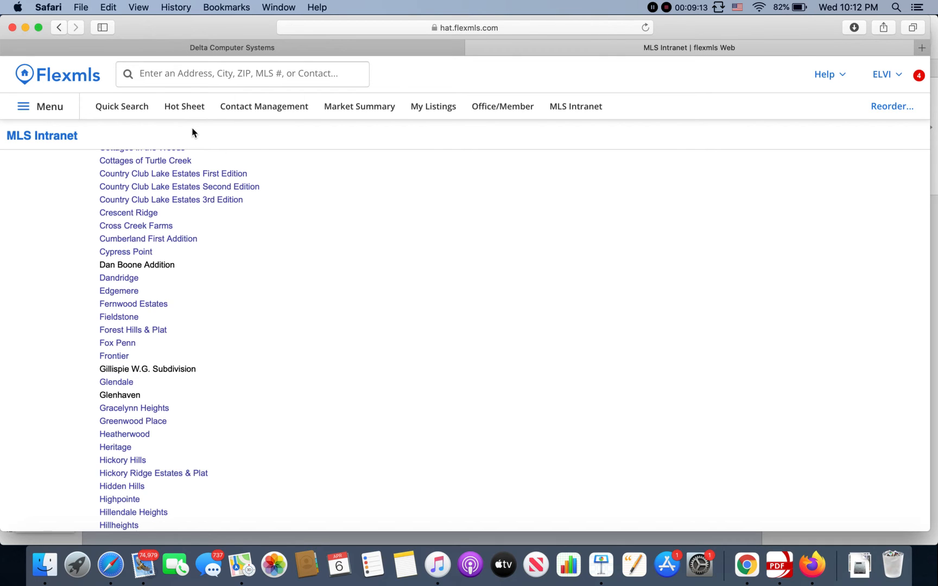
- Open the MLS E-Mail client and add Everyone in Hattiesburg Area Association of REALTORS® to the recipient list
{"action": "left_click", "coordinate": [65, 114]}
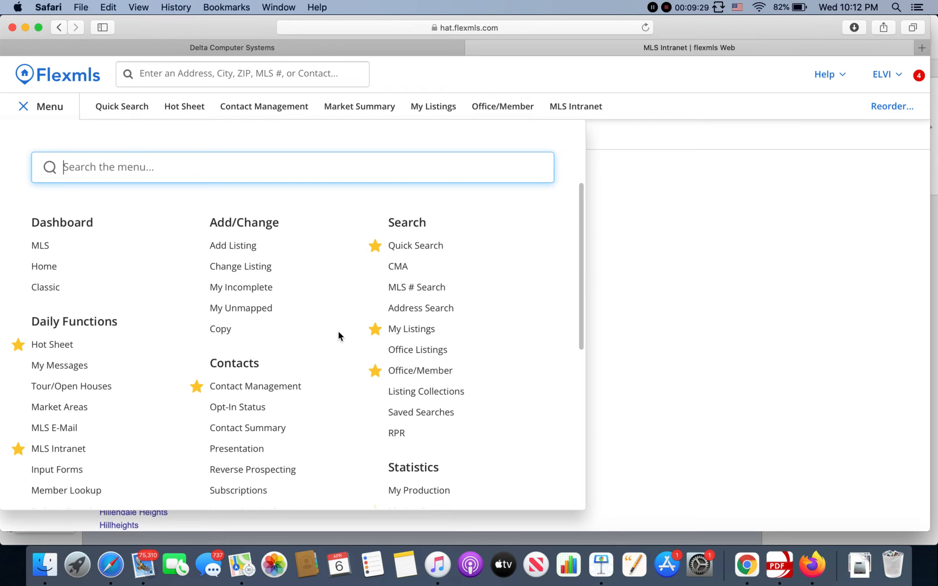
{"action": "scroll", "coordinate": [339, 334], "scroll_direction": "down", "scroll_amount": 5}
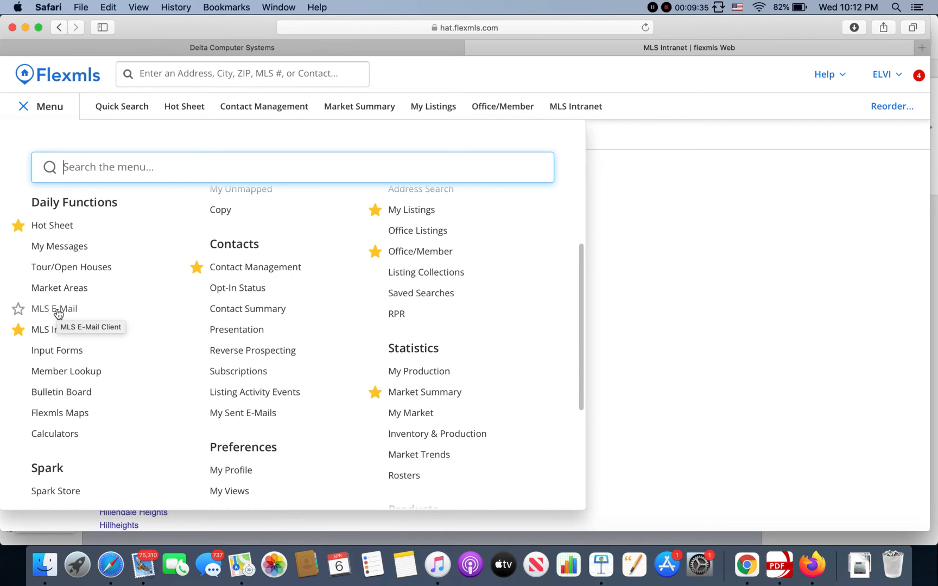
{"action": "left_click", "coordinate": [57, 309]}
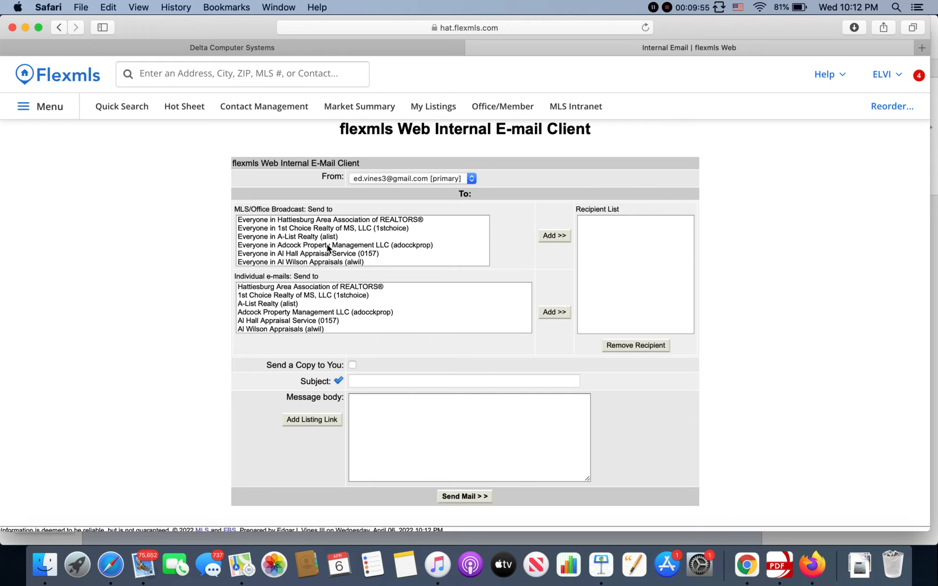
{"action": "left_click", "coordinate": [344, 221]}
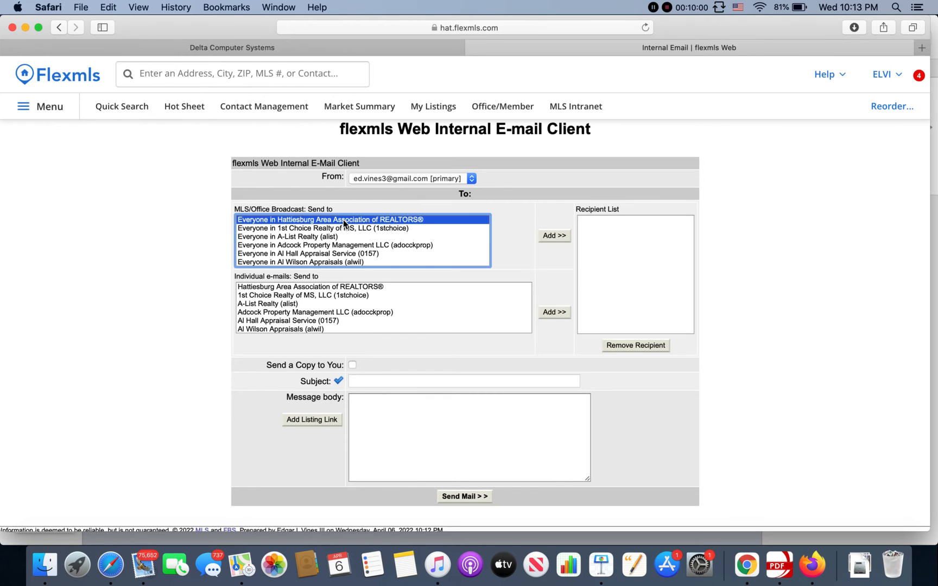
{"action": "left_click", "coordinate": [546, 240]}
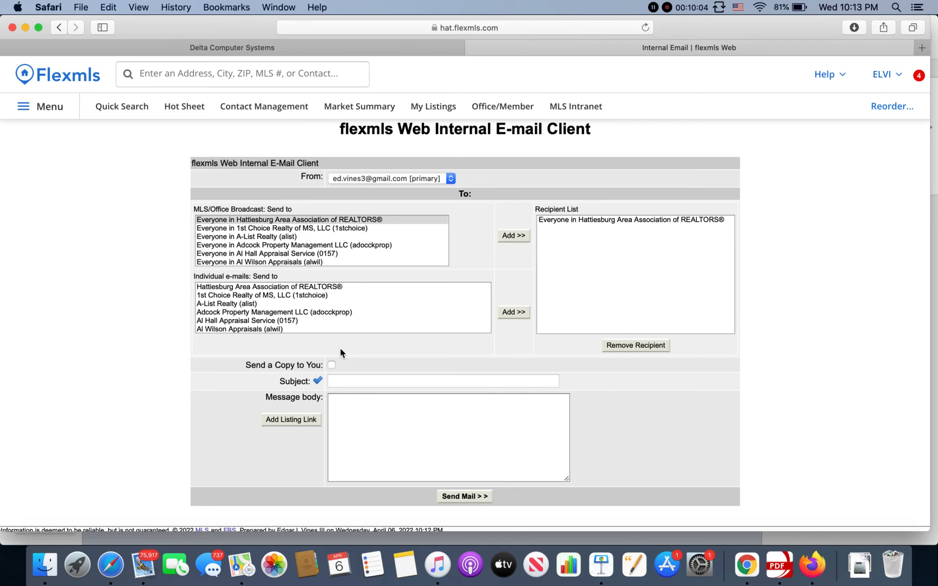
- Enter "New listing 3/2" as the subject of the broadcast e-mail
{"action": "left_click", "coordinate": [345, 380]}
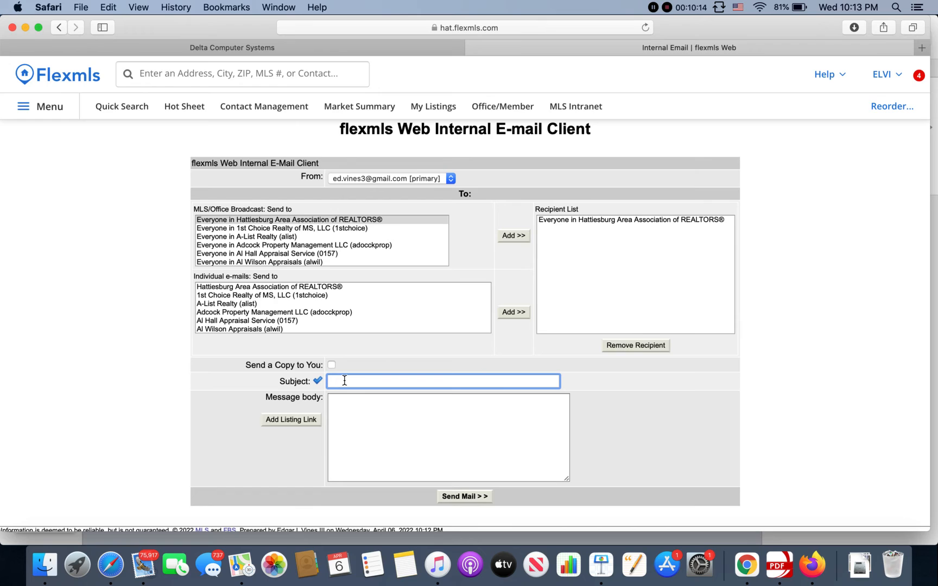
{"action": "type", "text": "Searching 3/"}
{"action": "triple_click", "coordinate": [379, 383]}
{"action": "type", "text": "New listing 3/2"}
{"action": "scroll", "coordinate": [379, 385], "scroll_direction": "down", "scroll_amount": 1}
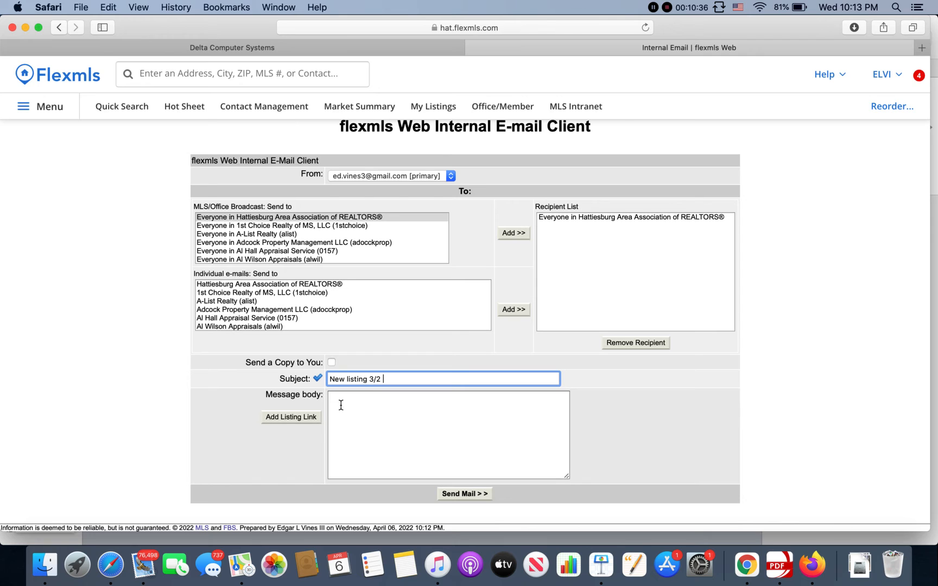
- View the dialog for inserting a listing link by MLS number, cancel it, and return to the Home dashboard
{"action": "left_click", "coordinate": [301, 421]}
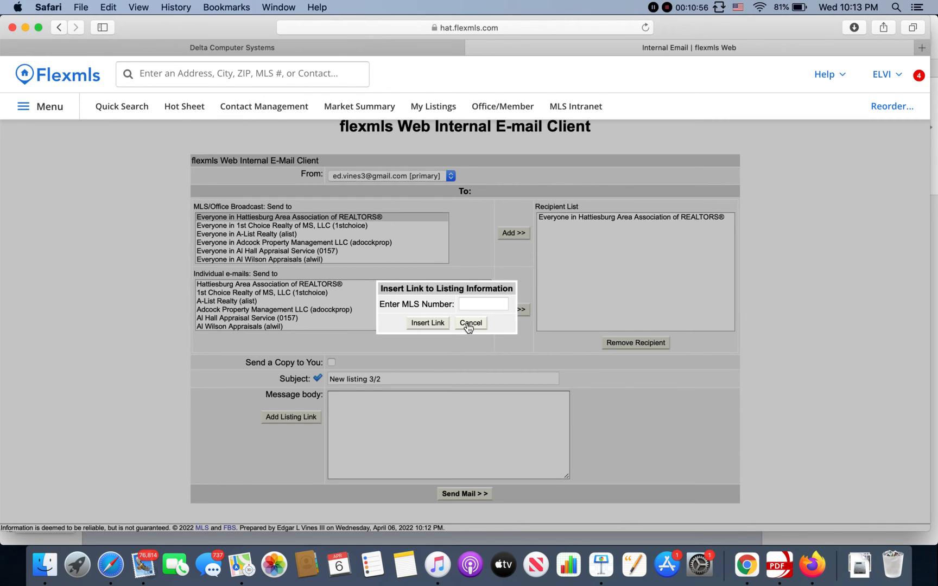
{"action": "left_click", "coordinate": [470, 324]}
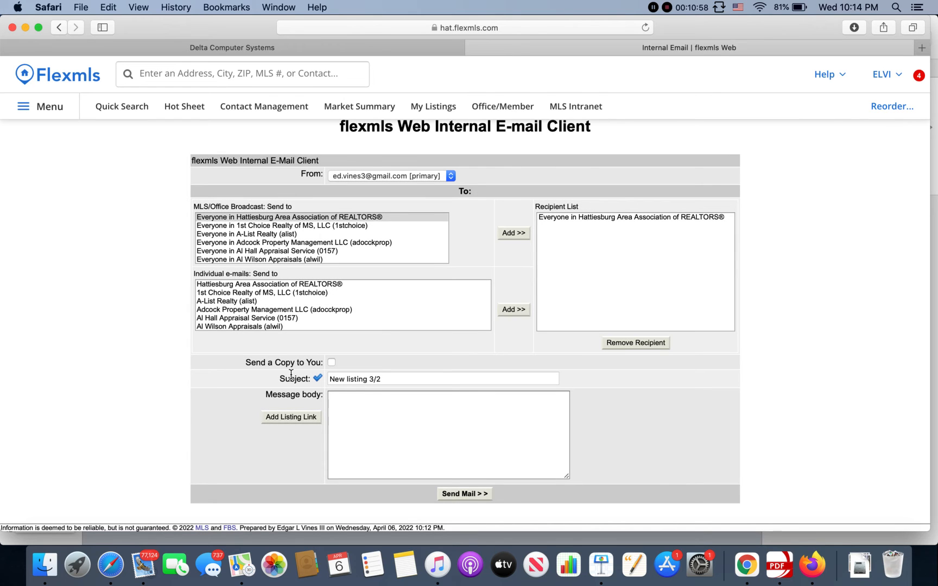
{"action": "left_click", "coordinate": [44, 108]}
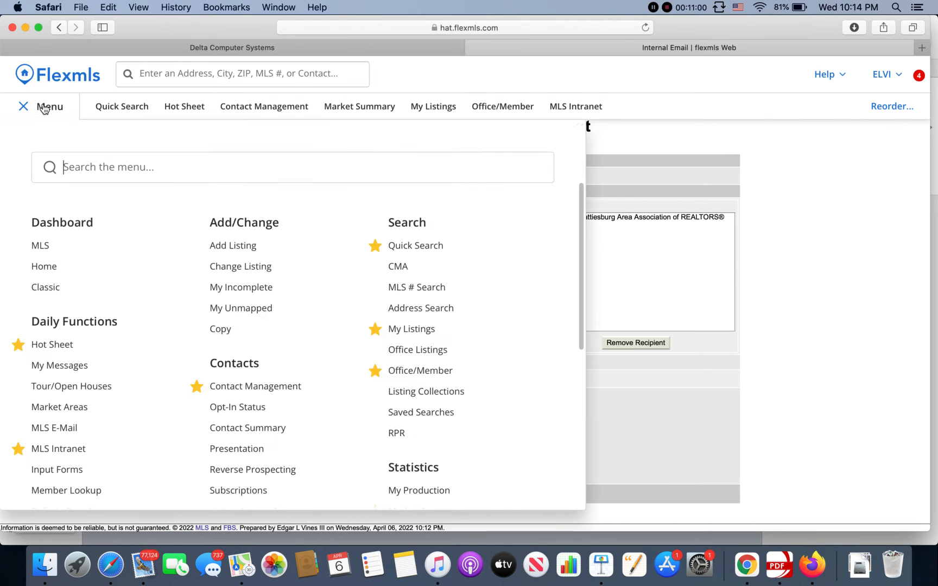
{"action": "left_click", "coordinate": [50, 265]}
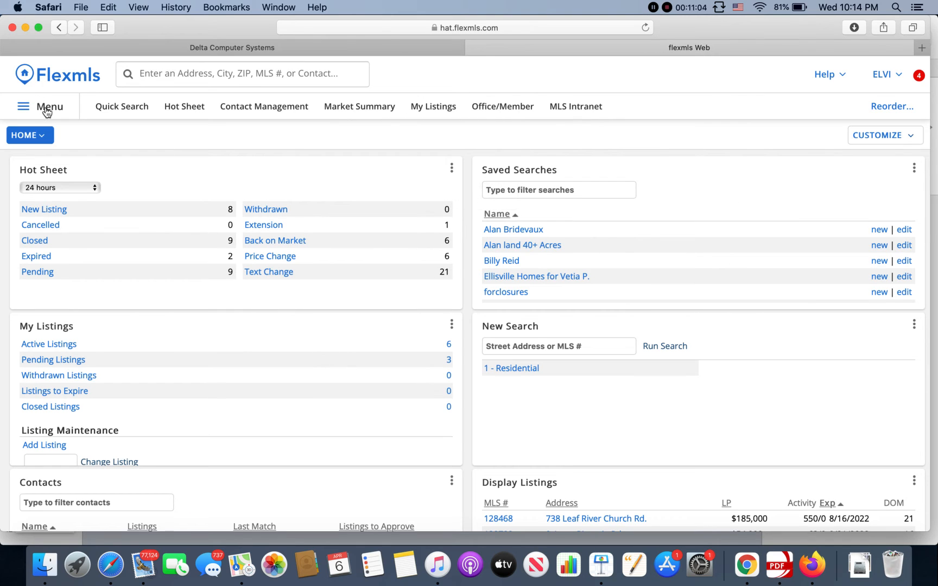
- Start a residential quick search and limit the list price to between 150000 and 200000
{"action": "left_click", "coordinate": [130, 106]}
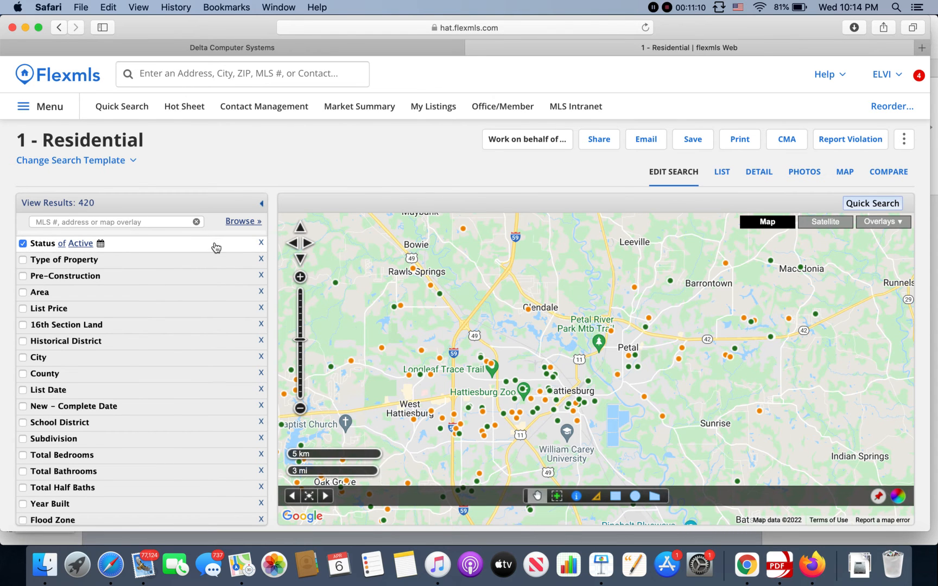
{"action": "scroll", "coordinate": [143, 276], "scroll_direction": "down", "scroll_amount": 2}
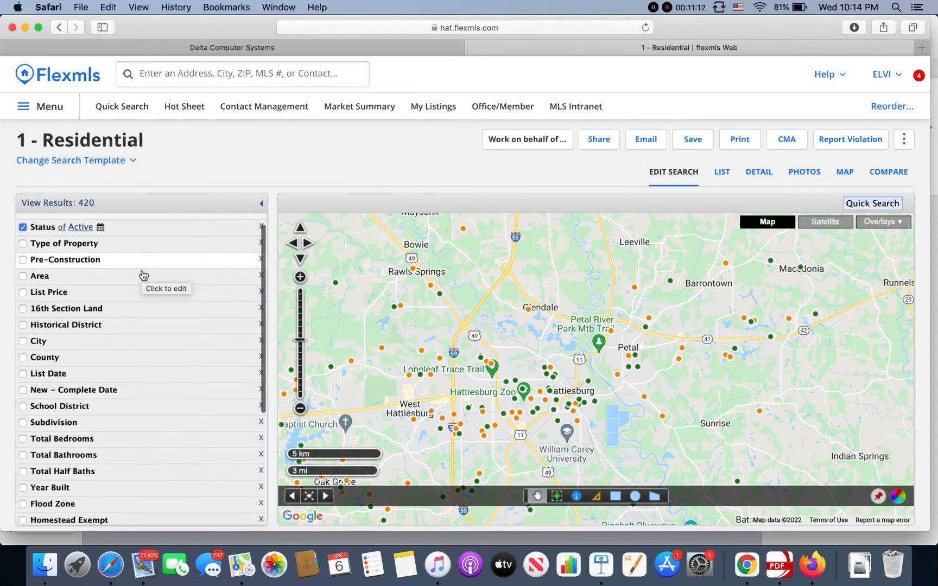
{"action": "left_click", "coordinate": [139, 275]}
{"action": "left_click", "coordinate": [89, 291]}
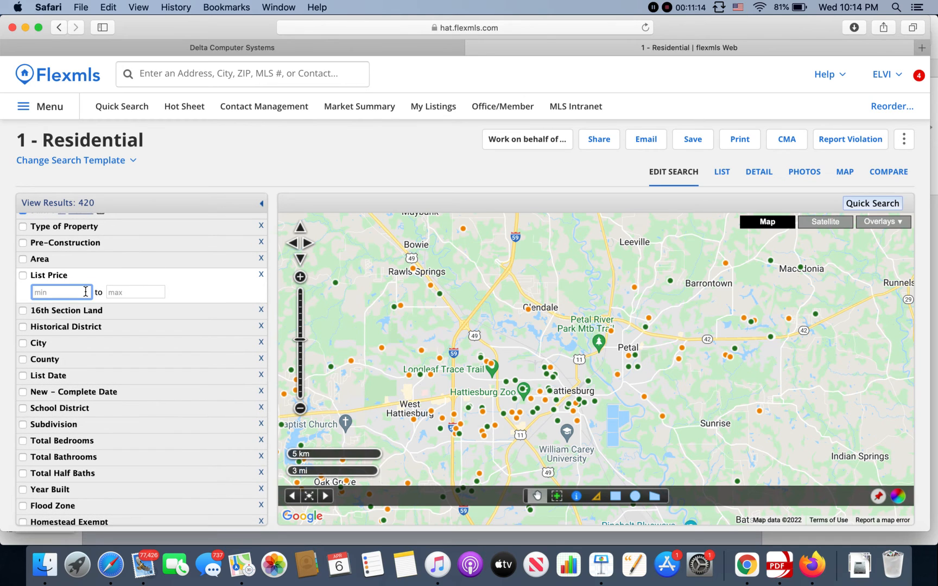
{"action": "type", "text": "150"}
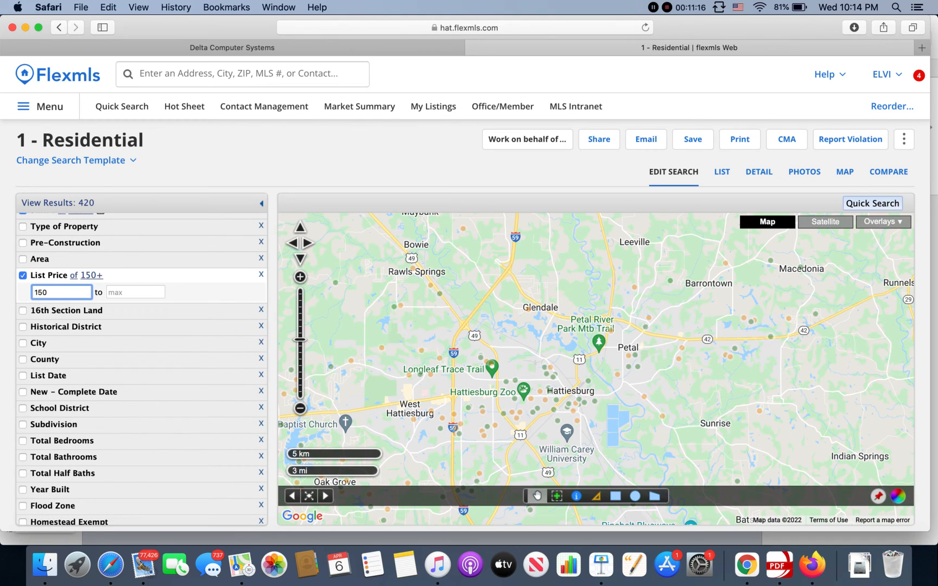
{"action": "type", "text": "000"}
{"action": "left_click", "coordinate": [115, 293]}
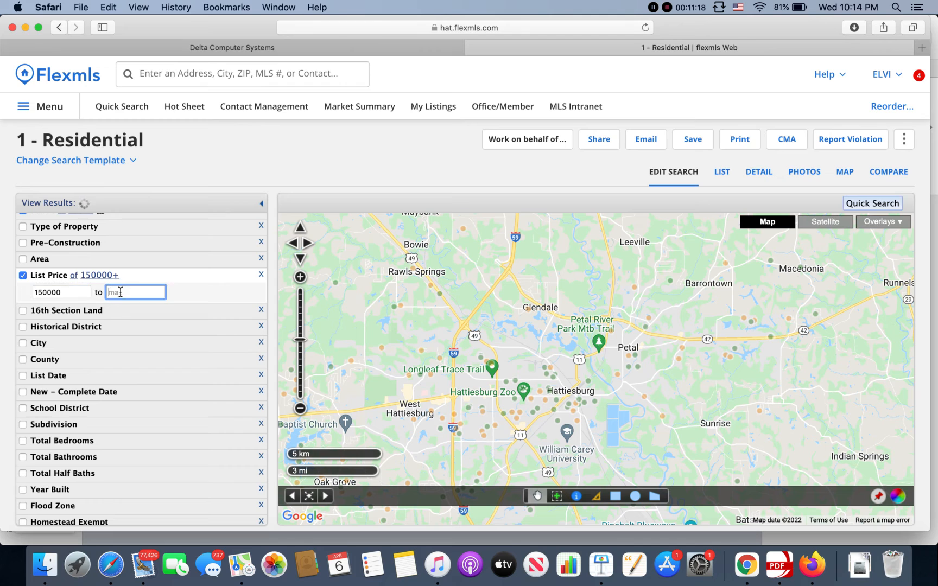
{"action": "type", "text": "200000"}
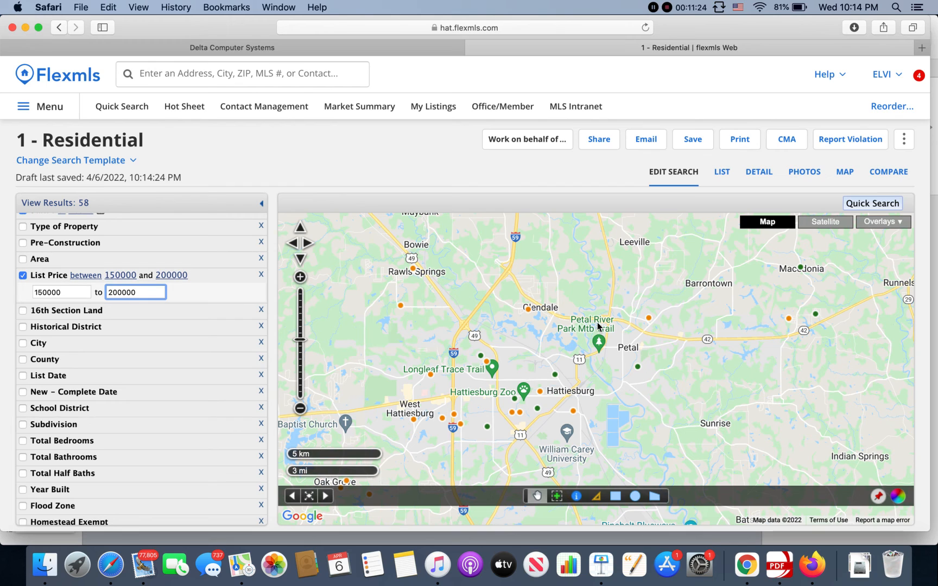
- Examine the Save Search options for the filtered residential search and close the dialog without saving
{"action": "left_click", "coordinate": [693, 140]}
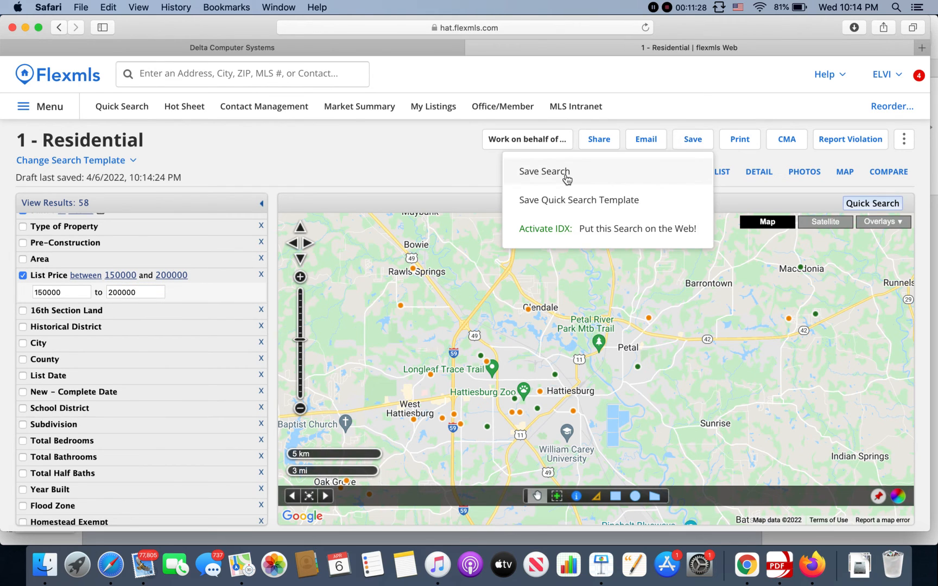
{"action": "left_click", "coordinate": [567, 173]}
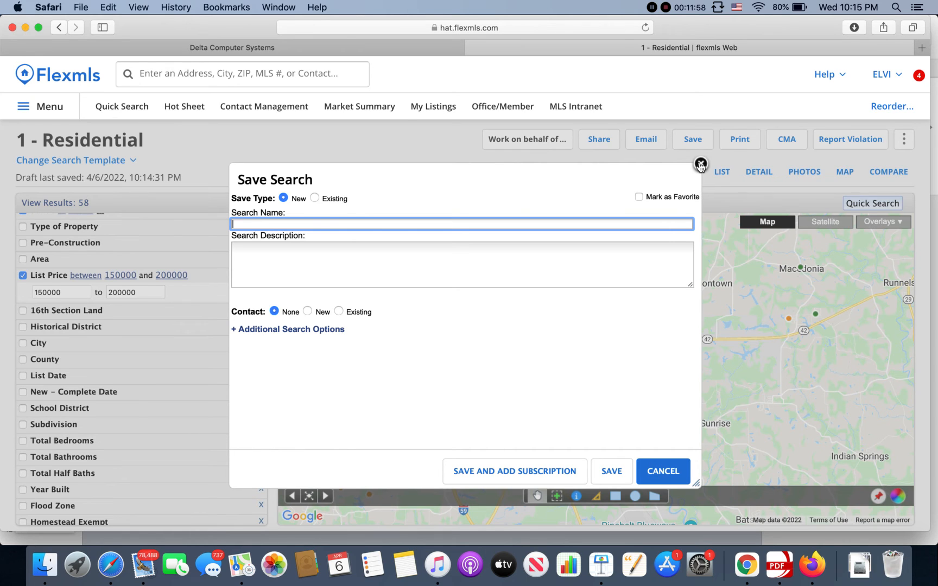
{"action": "left_click", "coordinate": [704, 165]}
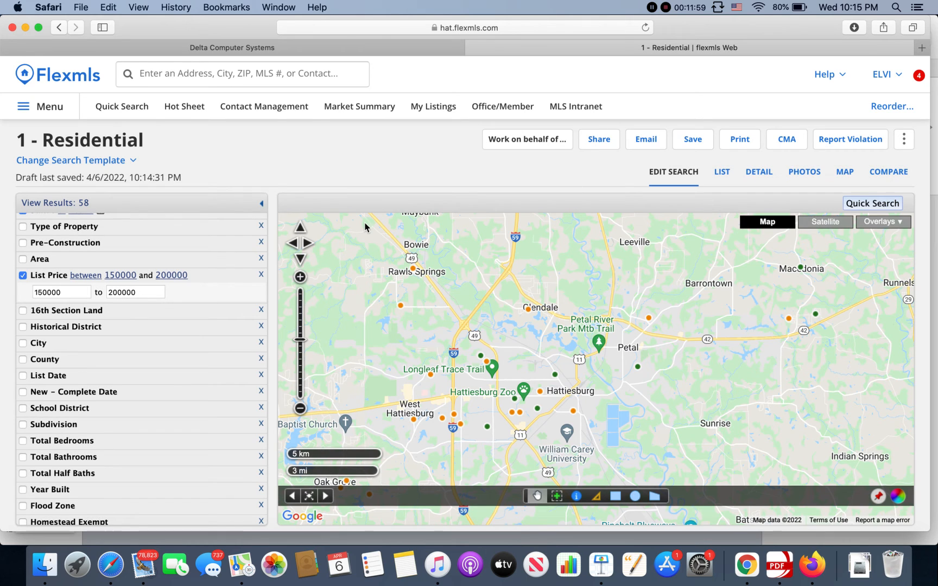
- From the Home dashboard, open the 24-hour Hot Sheet's new listings and view the $115,000 listing's detail report
{"action": "left_click", "coordinate": [49, 109]}
{"action": "left_click", "coordinate": [49, 266]}
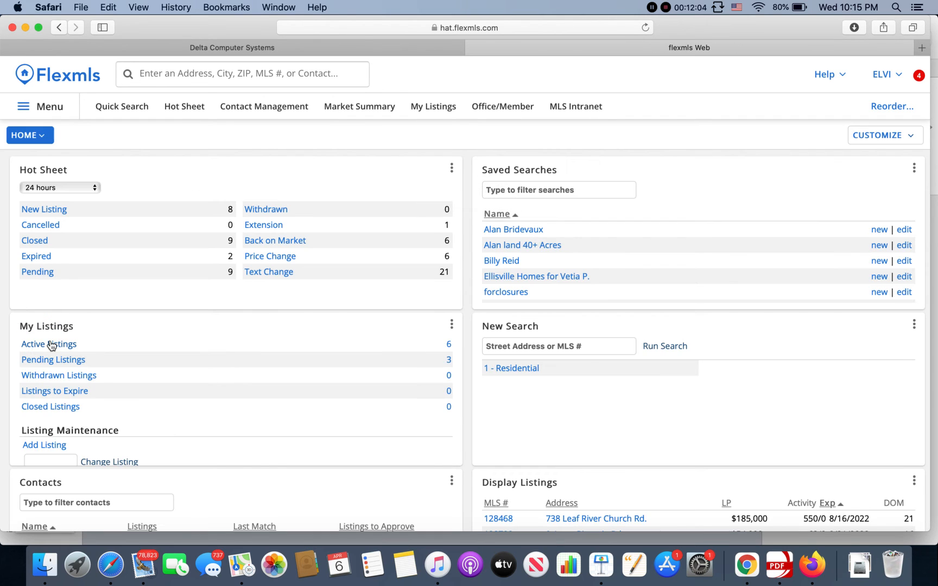
{"action": "left_click", "coordinate": [45, 211]}
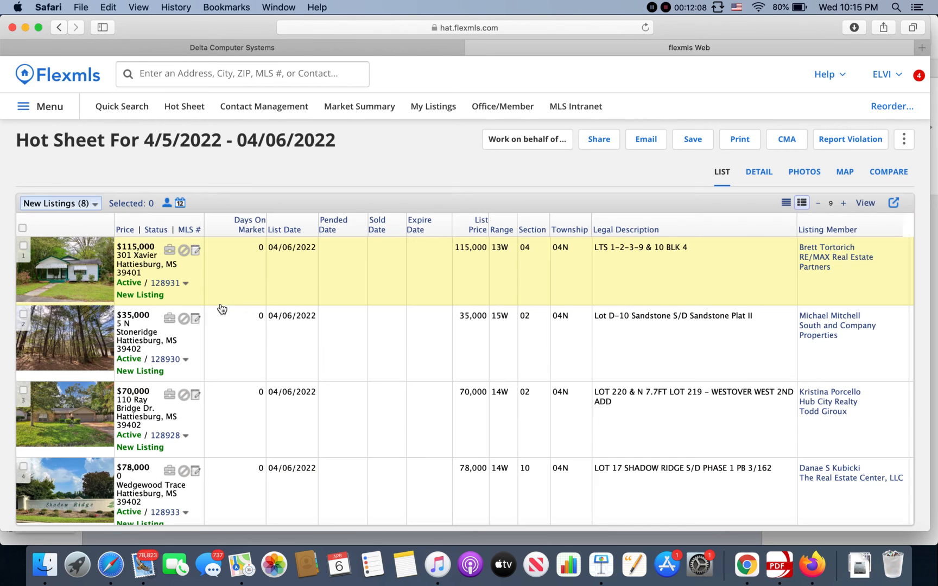
{"action": "left_click", "coordinate": [166, 284]}
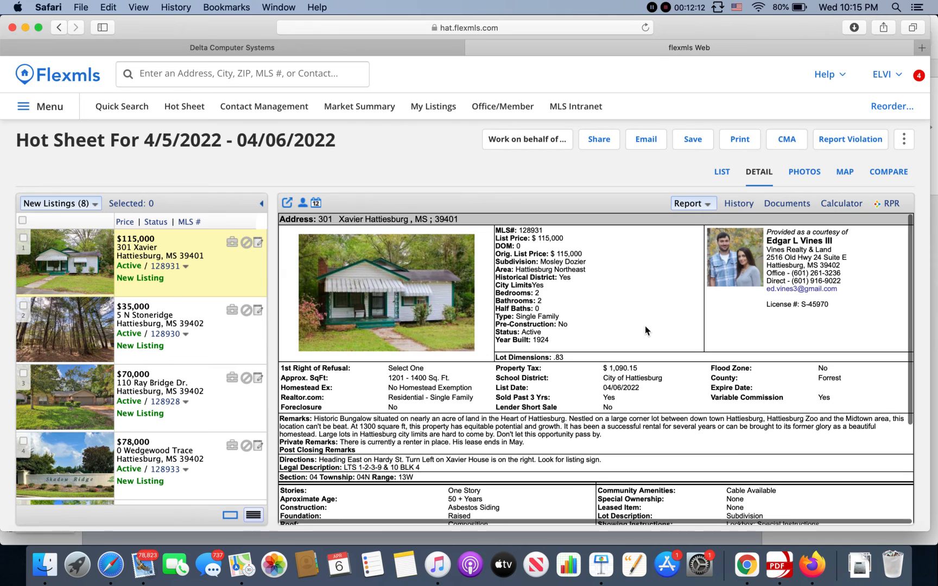
- Review the $115,000 listing's detail report, open its print options, generate the Public version list report, and cancel printing
{"action": "scroll", "coordinate": [645, 330], "scroll_direction": "down", "scroll_amount": 5}
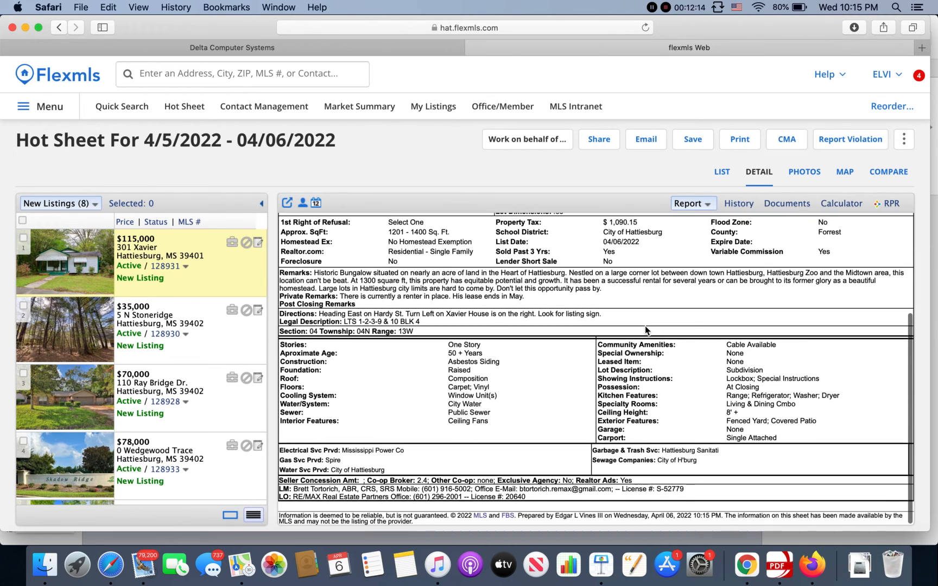
{"action": "scroll", "coordinate": [645, 330], "scroll_direction": "up", "scroll_amount": 5}
{"action": "left_click", "coordinate": [738, 143]}
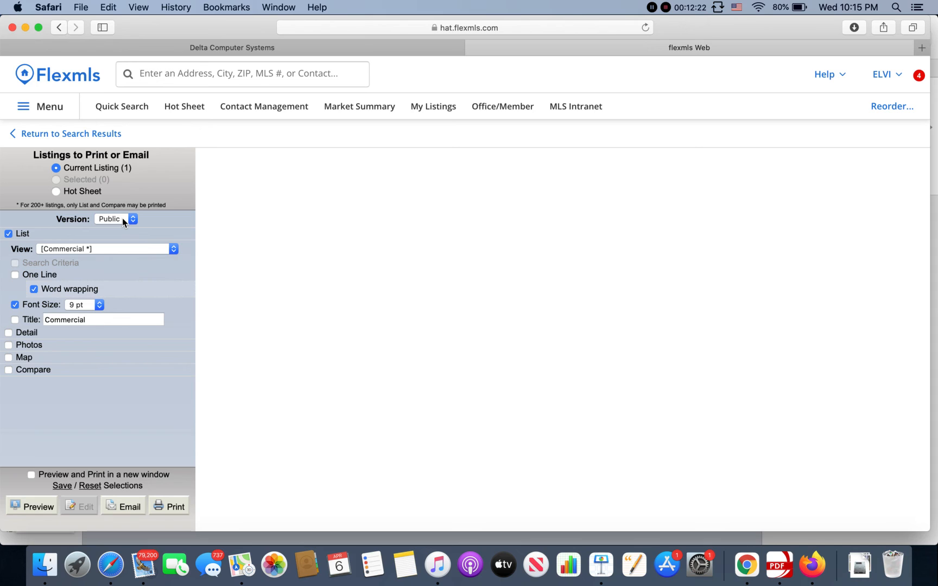
{"action": "left_click", "coordinate": [122, 218]}
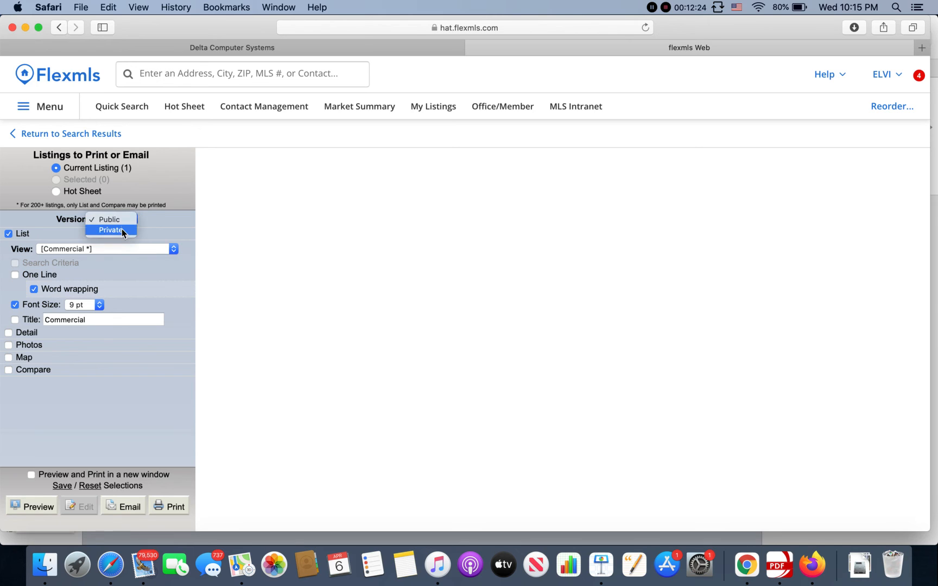
{"action": "left_click", "coordinate": [122, 222]}
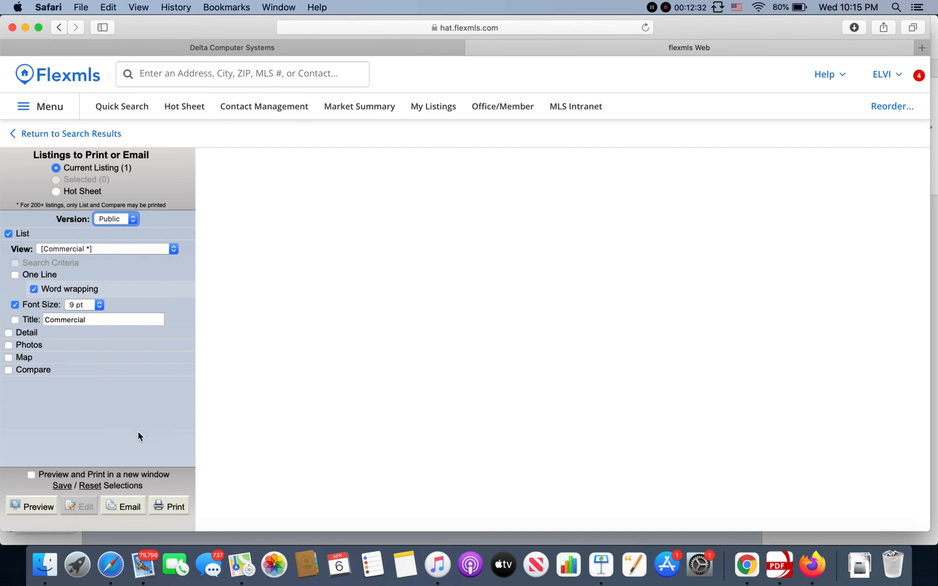
{"action": "left_click", "coordinate": [175, 509]}
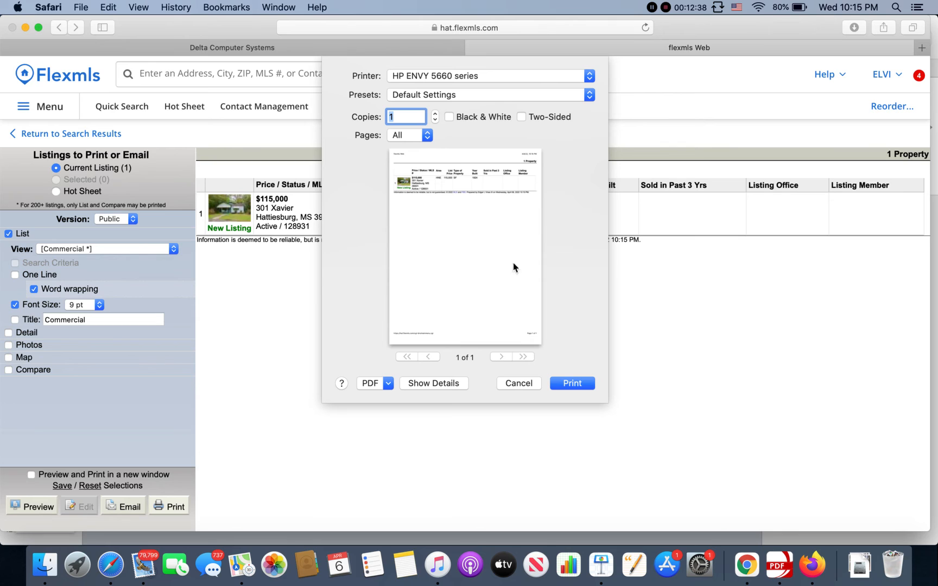
{"action": "left_click", "coordinate": [519, 384]}
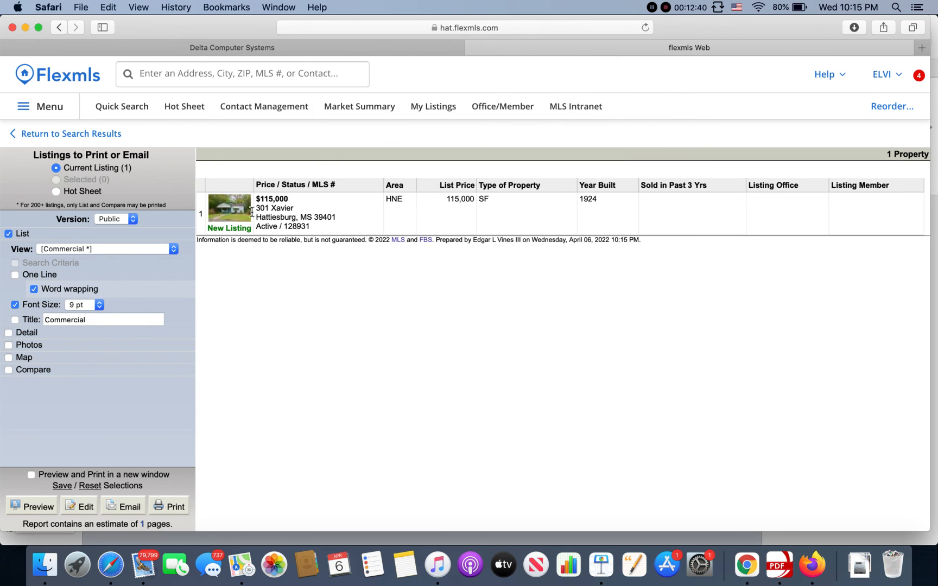
- Generate the listing's printable list report using the Residential view and cancel the print request
{"action": "left_click", "coordinate": [125, 249]}
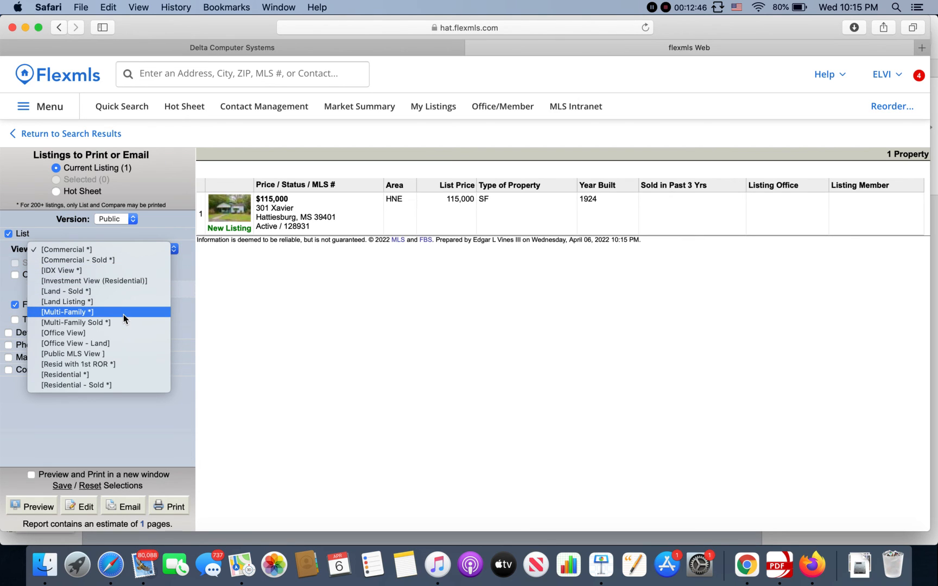
{"action": "left_click", "coordinate": [110, 375]}
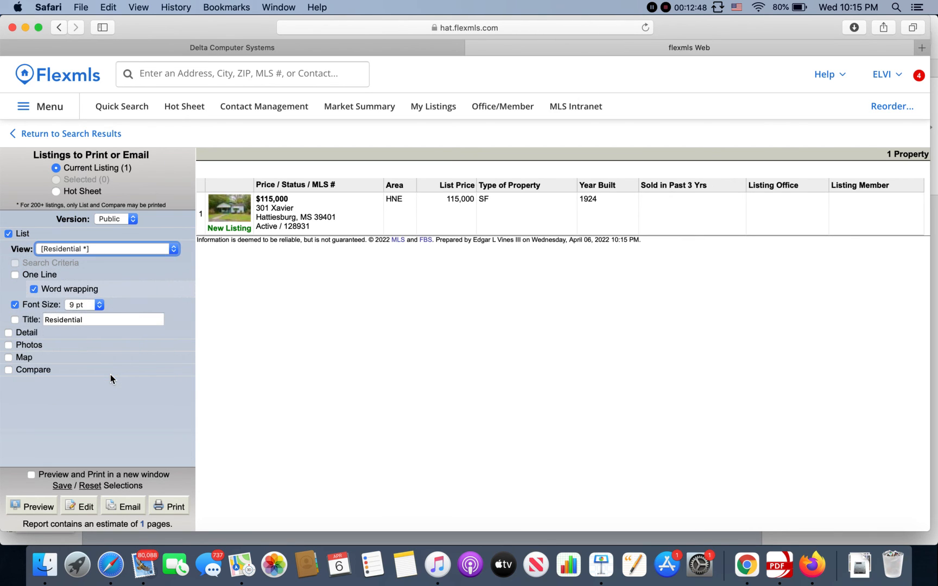
{"action": "left_click", "coordinate": [170, 507]}
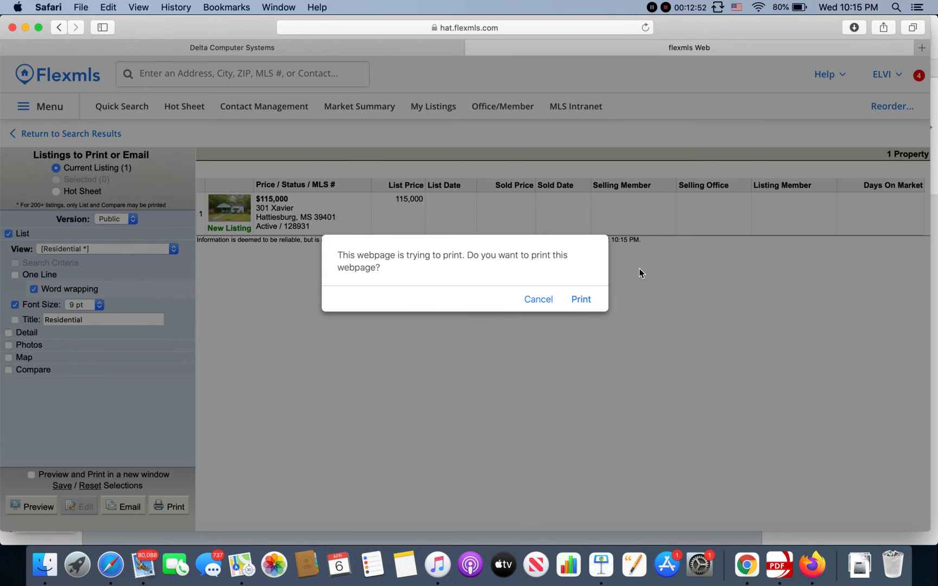
{"action": "left_click", "coordinate": [550, 299]}
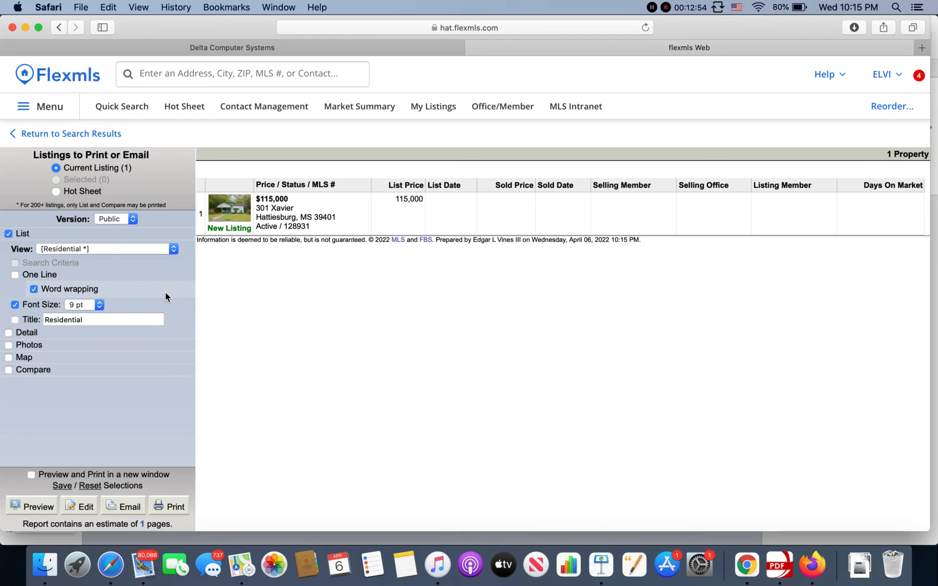
- Change the list report to Public MLS View, generate its printable version, and cancel the print request
{"action": "left_click", "coordinate": [100, 250]}
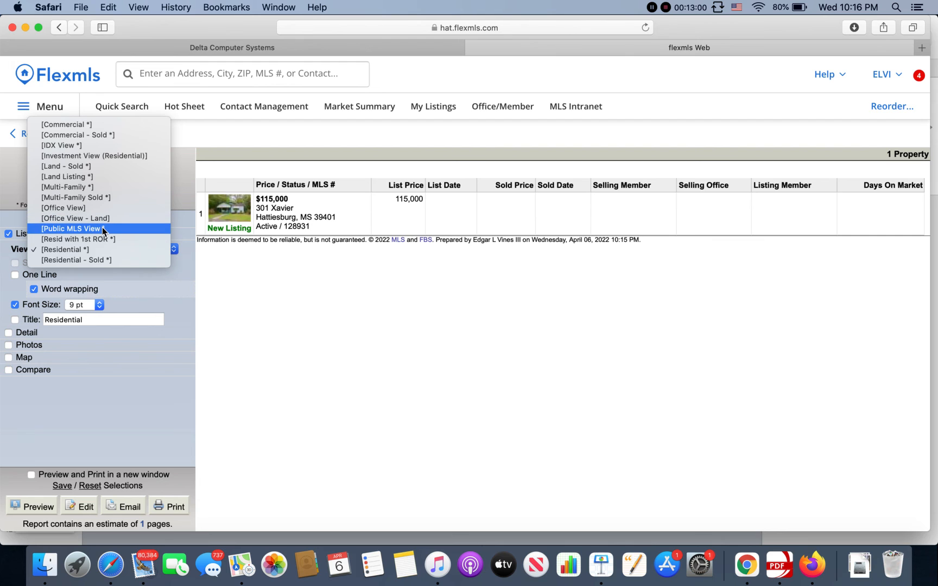
{"action": "left_click", "coordinate": [102, 229]}
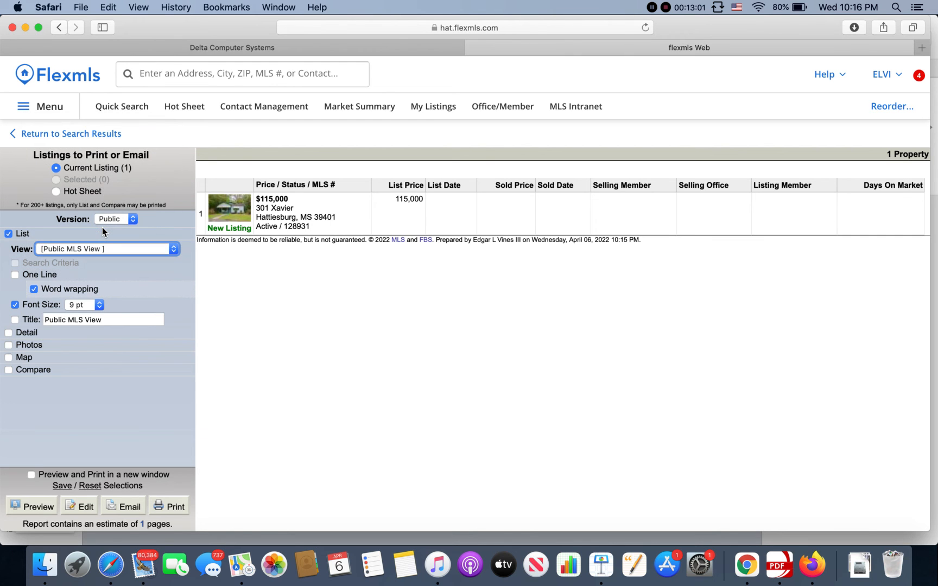
{"action": "left_click", "coordinate": [171, 510]}
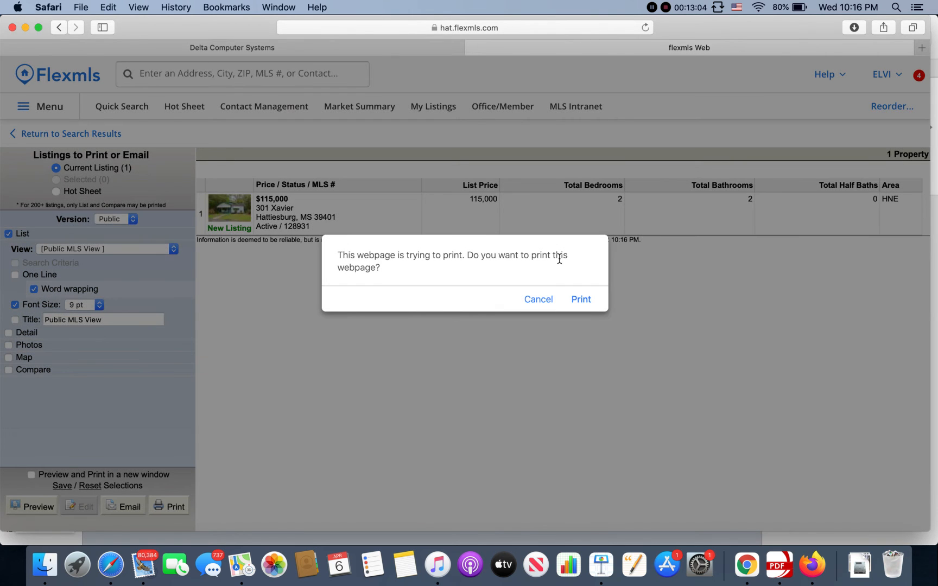
{"action": "left_click", "coordinate": [538, 299]}
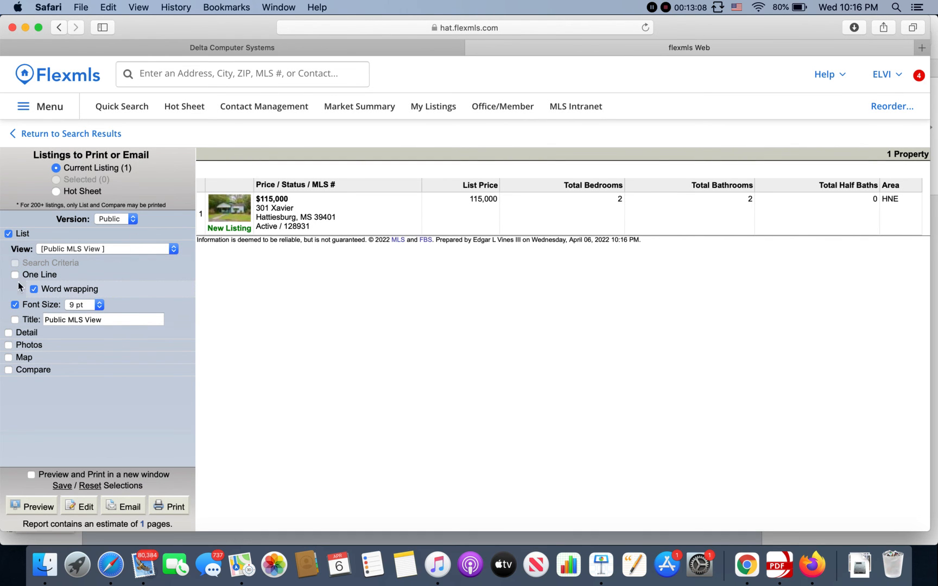
- Replace the List output with the Detail Full Report, generate its printable version, and cancel the print request
{"action": "left_click", "coordinate": [10, 236]}
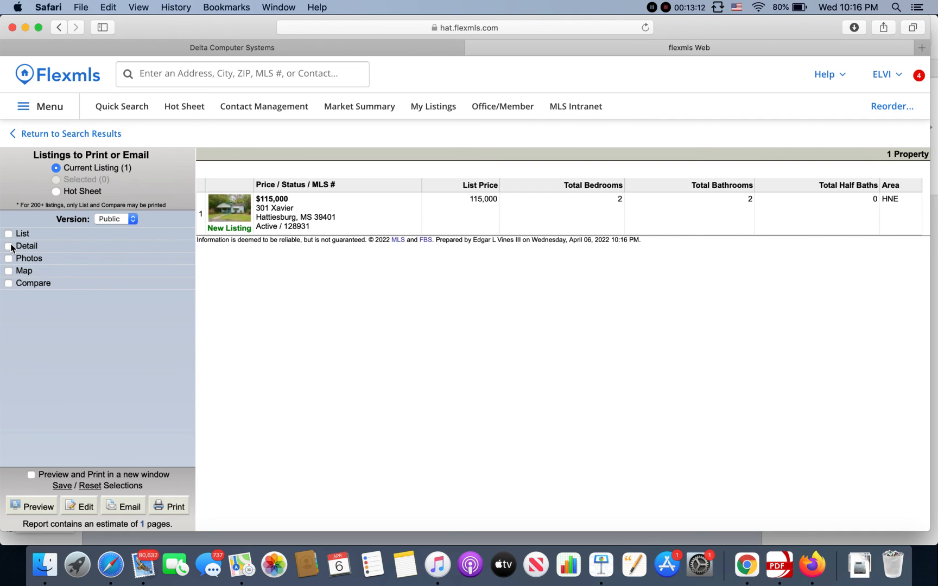
{"action": "left_click", "coordinate": [10, 247]}
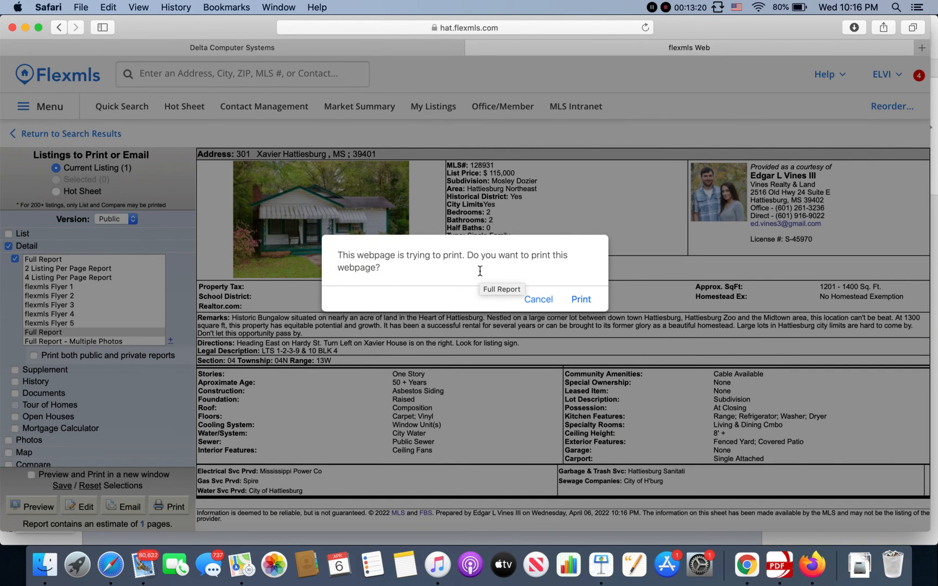
{"action": "left_click", "coordinate": [537, 297]}
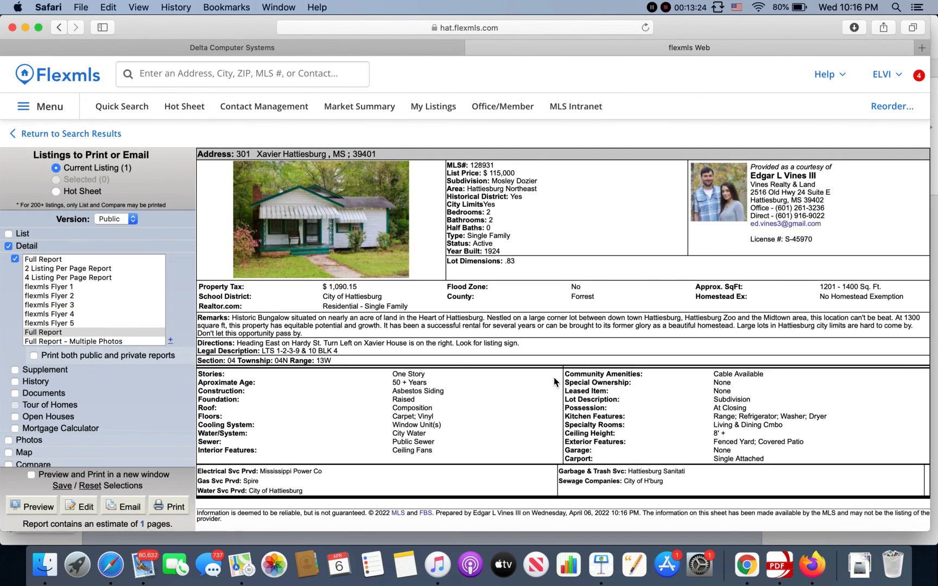
- Set the report version to Private, generate the printable Full Report, and cancel the print request
{"action": "left_click", "coordinate": [118, 222]}
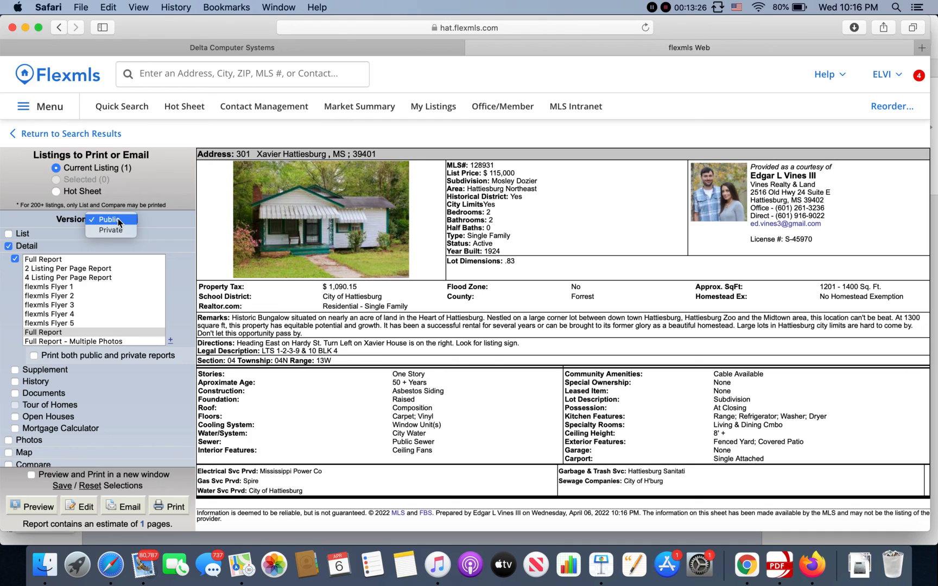
{"action": "left_click", "coordinate": [118, 225]}
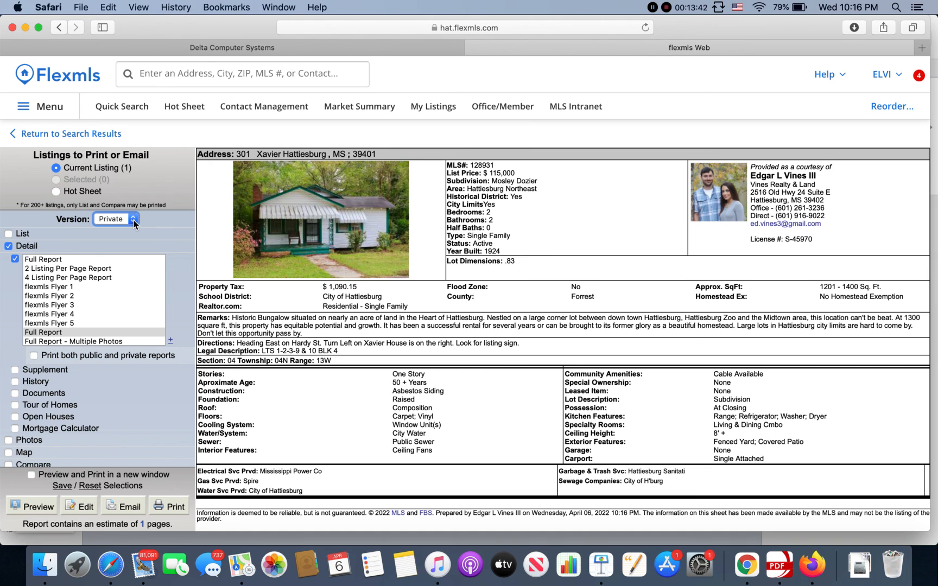
{"action": "left_click", "coordinate": [169, 507]}
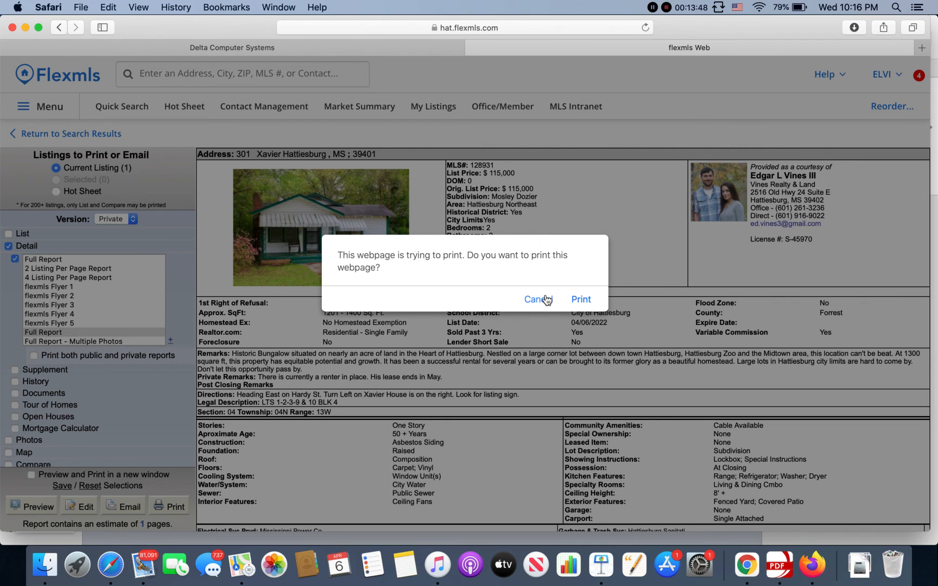
{"action": "left_click", "coordinate": [546, 299]}
- Browse the main menu's functions, including the Daily Functions, Contacts, Search, Statistics and Preferences sections
{"action": "left_click", "coordinate": [51, 115]}
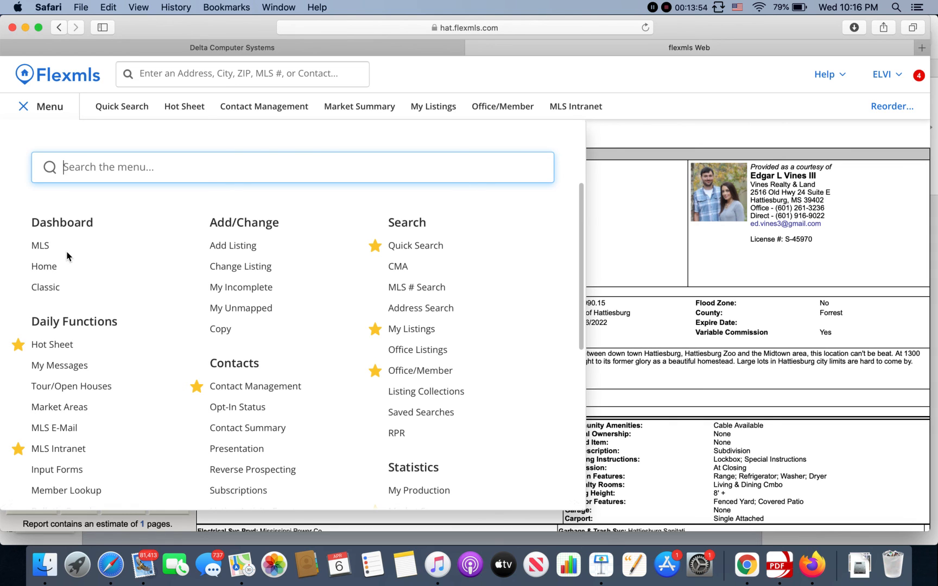
{"action": "scroll", "coordinate": [134, 439], "scroll_direction": "down", "scroll_amount": 5}
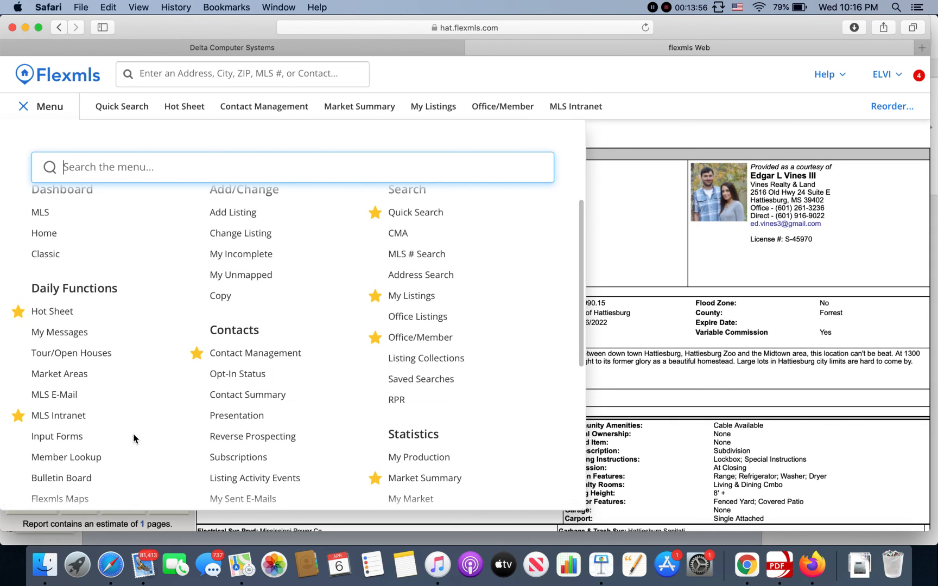
{"action": "scroll", "coordinate": [134, 439], "scroll_direction": "down", "scroll_amount": 4}
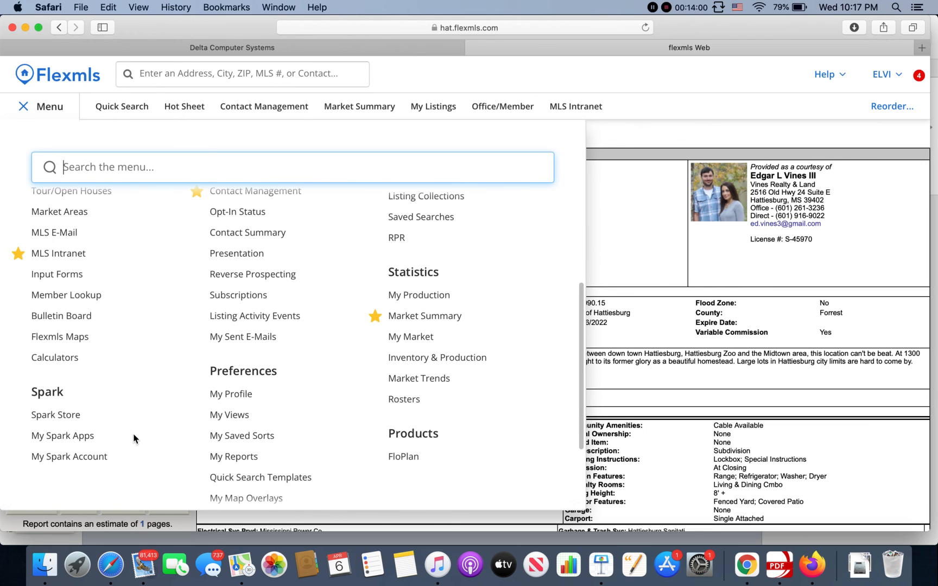
{"action": "scroll", "coordinate": [134, 439], "scroll_direction": "down", "scroll_amount": 1}
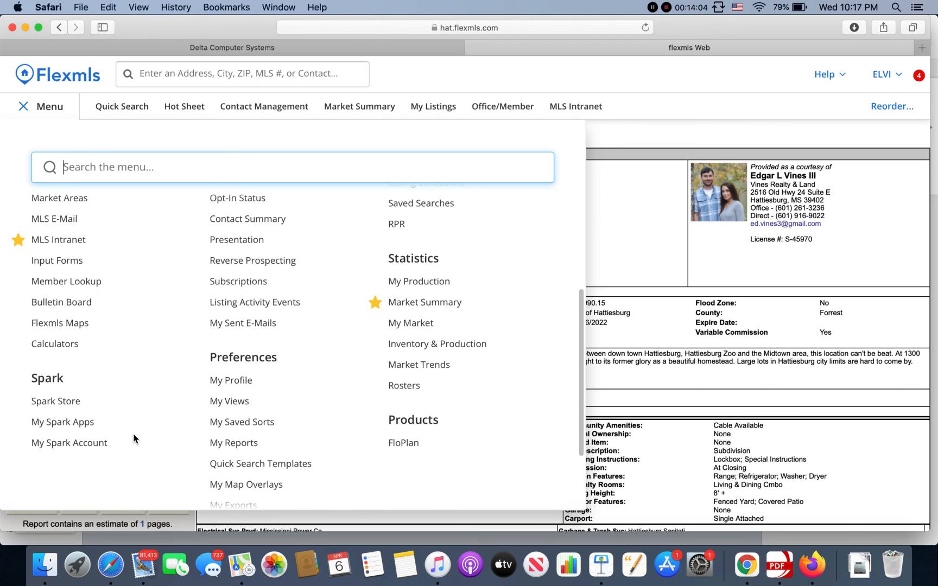
{"action": "scroll", "coordinate": [134, 439], "scroll_direction": "up", "scroll_amount": 9}
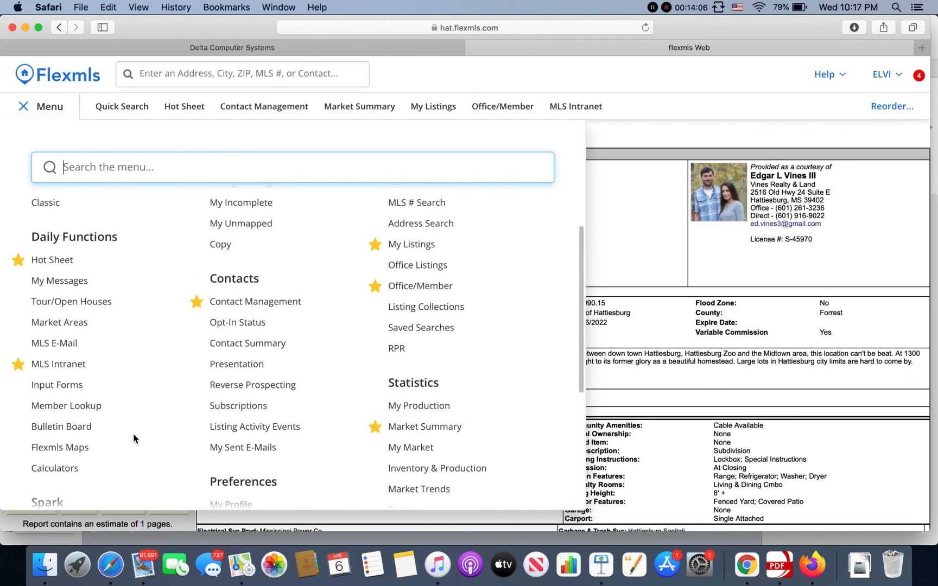